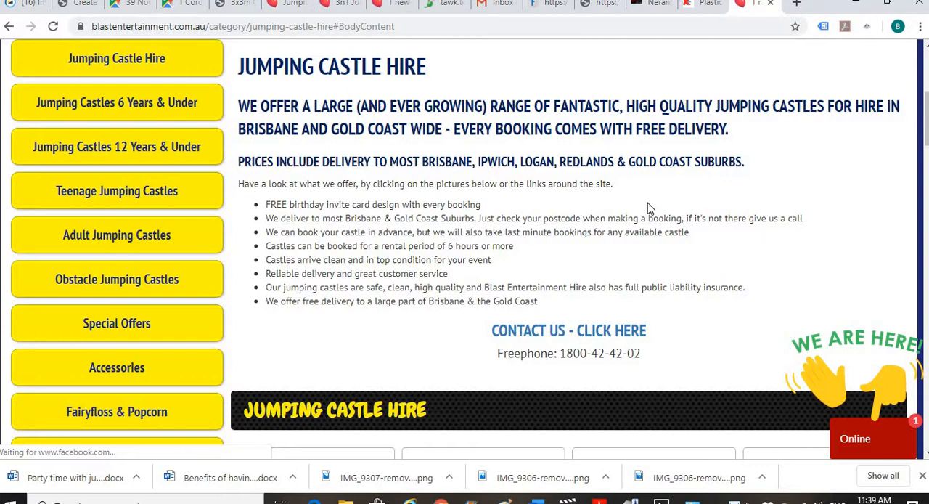
- Open the 3n1 Jumping Castle product page from the Jumping Castle Hire category
scroll(644, 225, "up", 3)
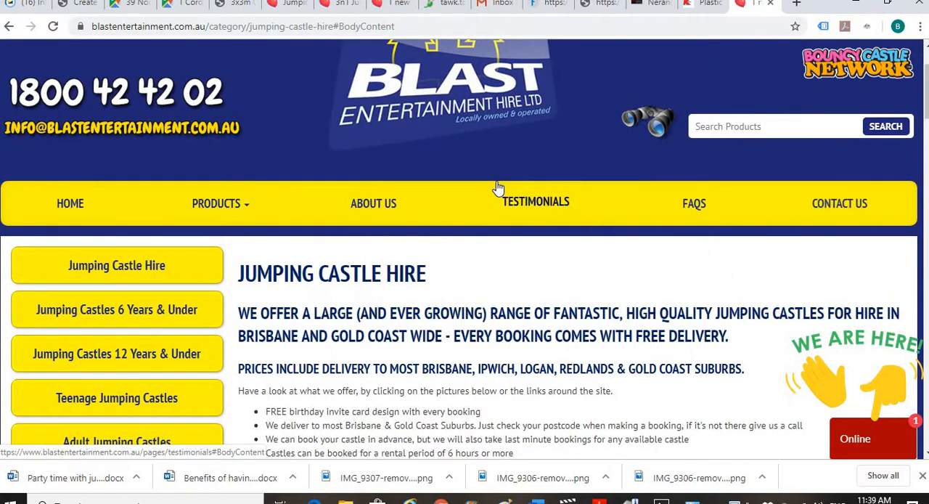
scroll(498, 191, "down", 1)
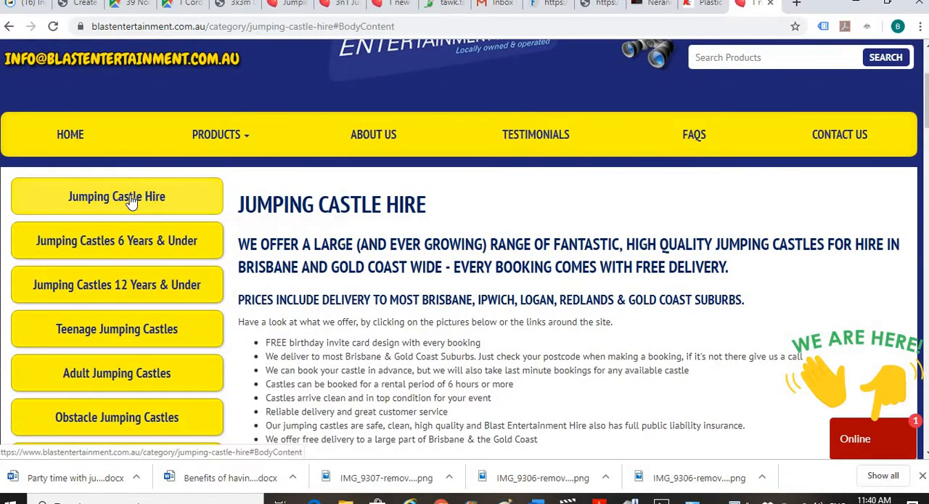
scroll(468, 182, "down", 5)
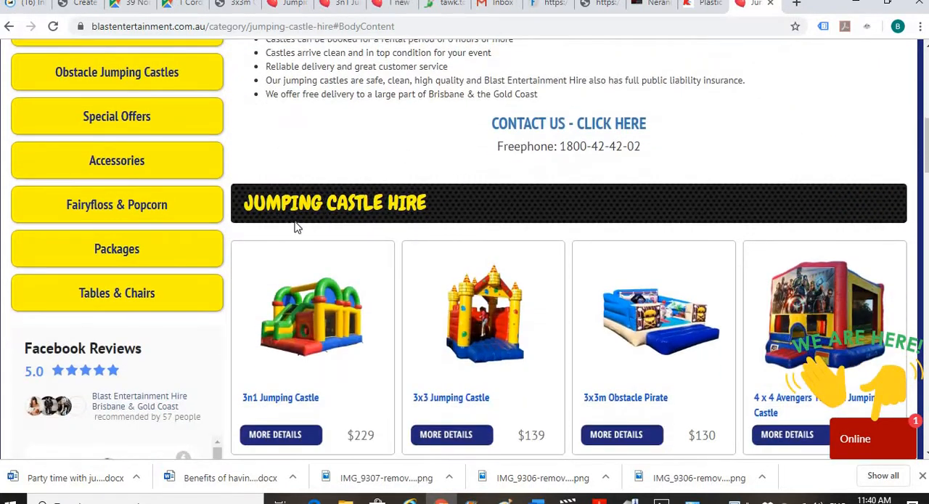
left_click(294, 313)
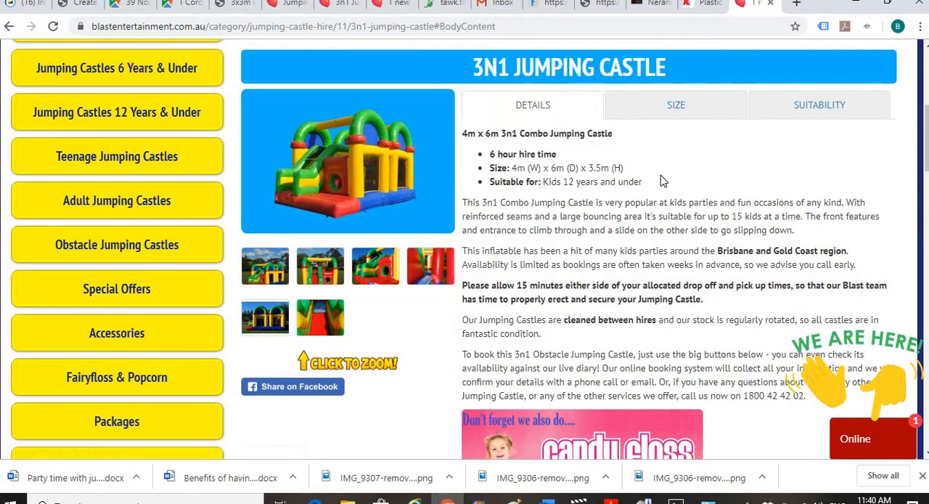
- Follow the candy floss machine hire banner in the product description and view the page it links to
scroll(666, 196, "down", 2)
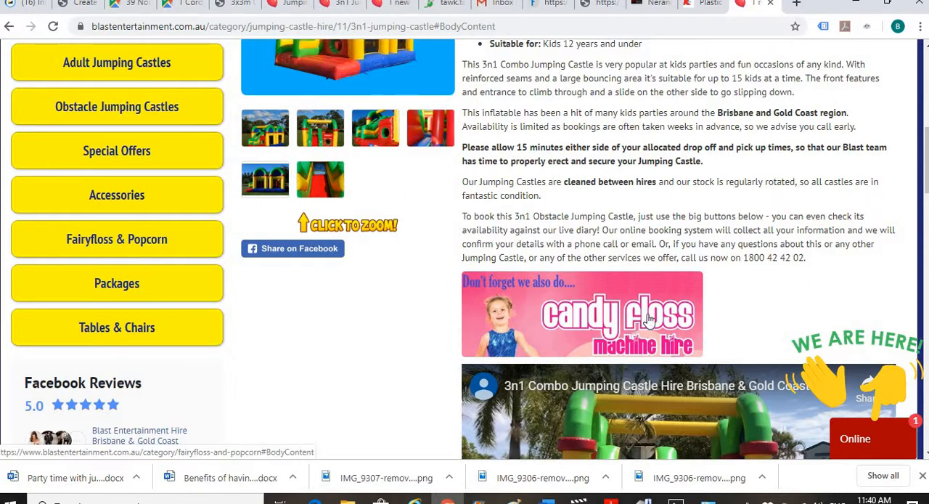
left_click(570, 310)
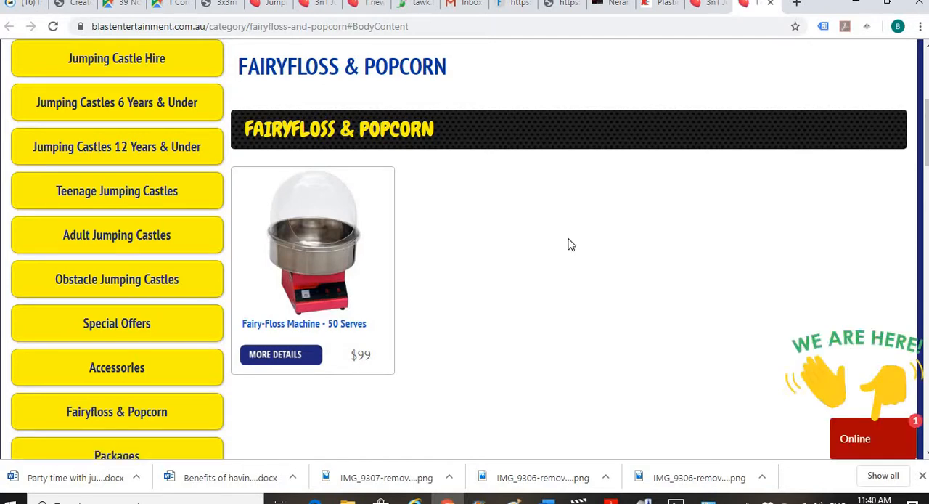
scroll(571, 244, "down", 1)
scroll(568, 241, "up", 1)
scroll(554, 238, "down", 1)
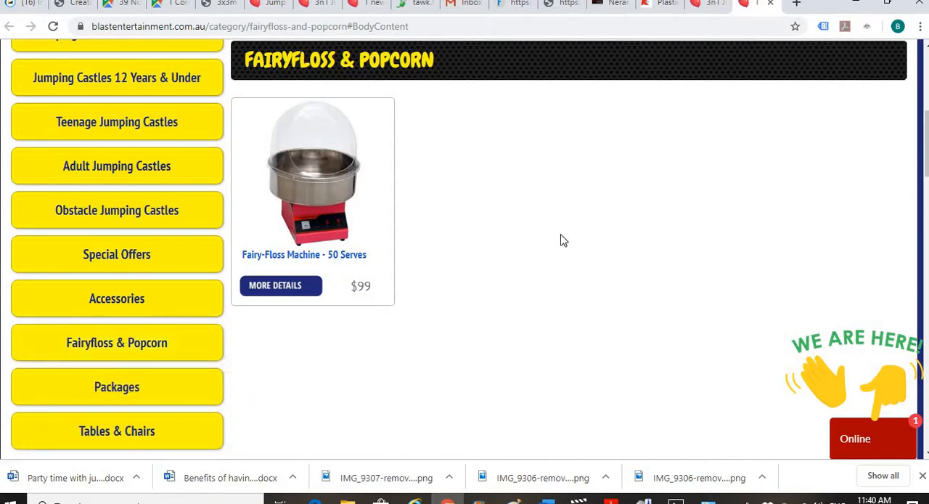
scroll(560, 240, "up", 1)
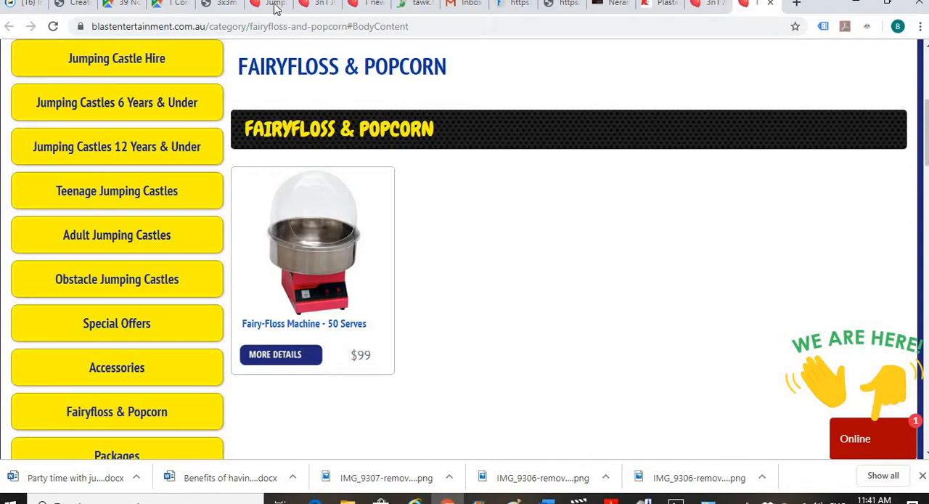
- Switch to the website's admin site and open the list of products for editing
left_click(221, 4)
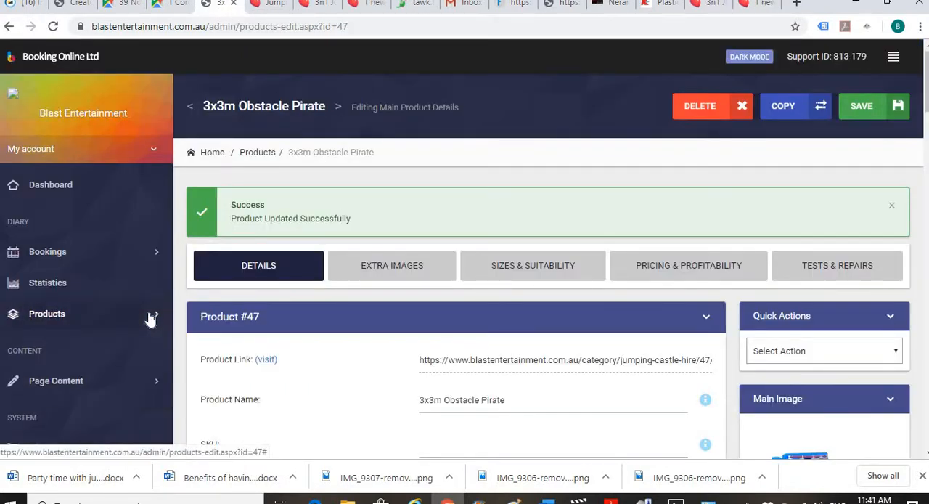
left_click(82, 313)
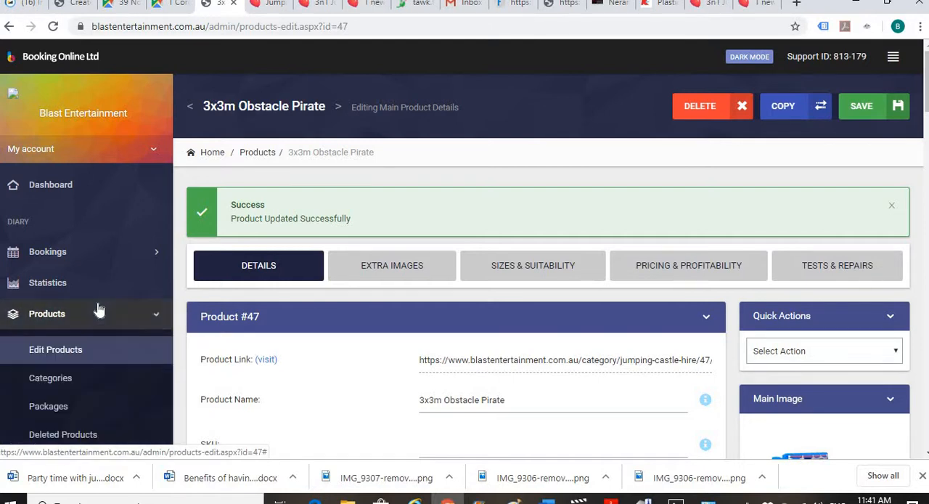
left_click(52, 351)
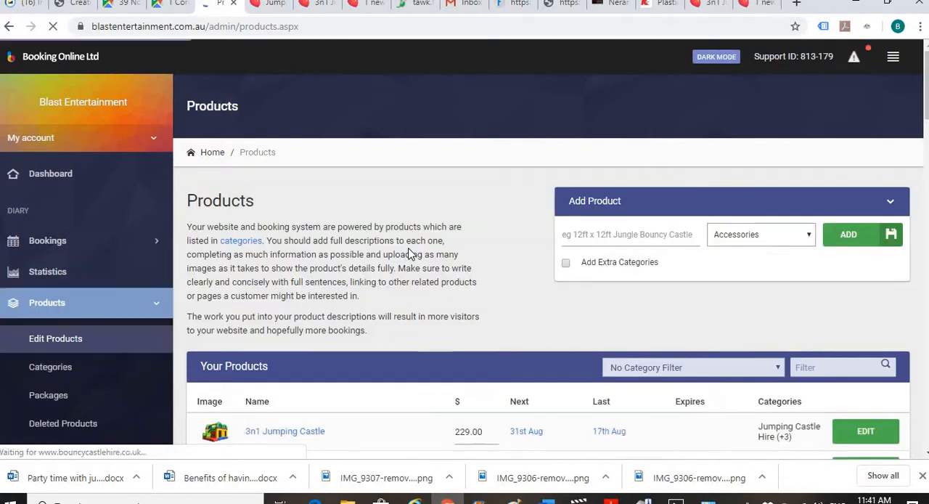
- Look through the Your Products list for castles whose descriptions could carry the candy floss banner
scroll(403, 232, "down", 3)
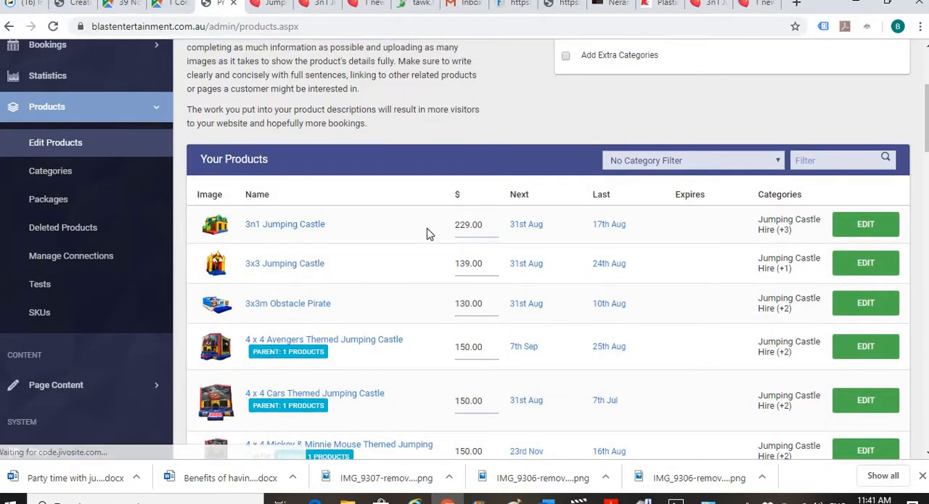
scroll(366, 228, "down", 2)
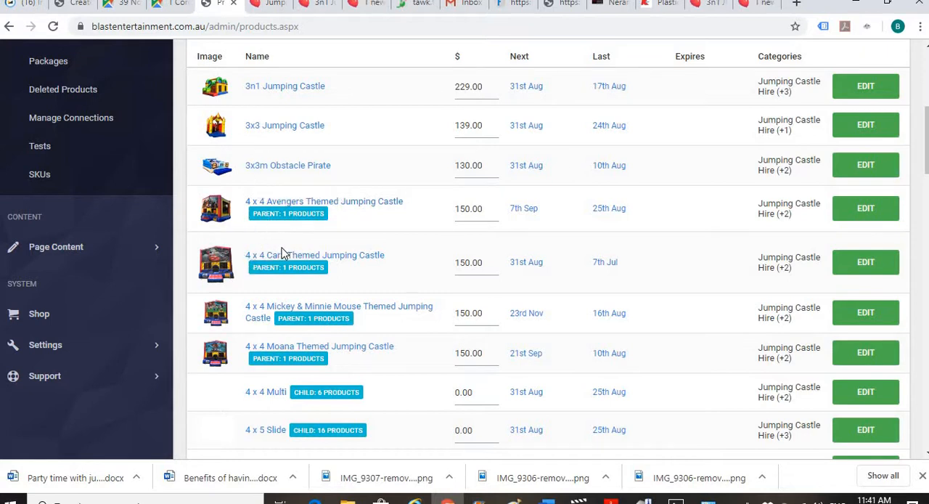
scroll(407, 252, "down", 2)
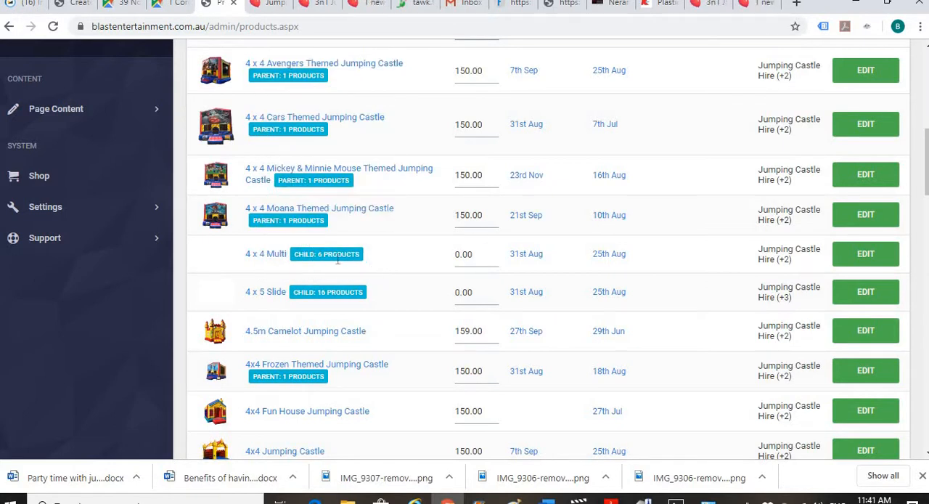
scroll(388, 261, "down", 3)
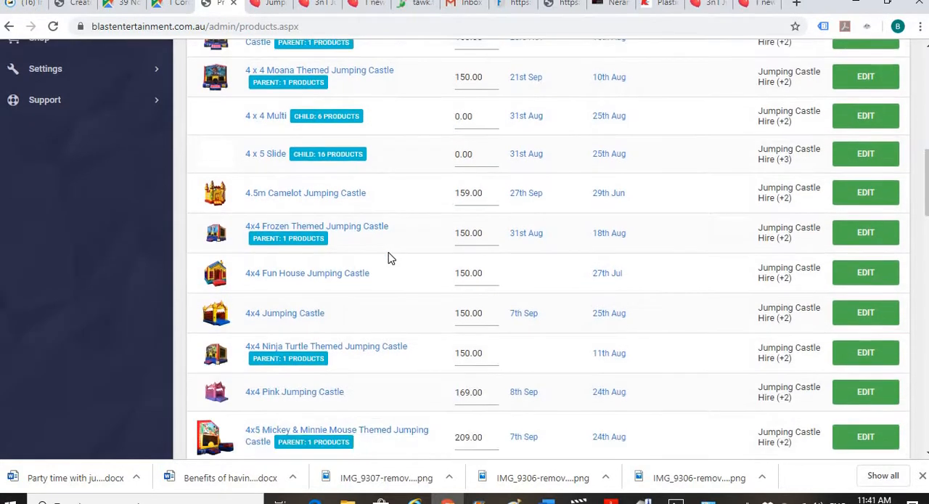
scroll(388, 259, "down", 8)
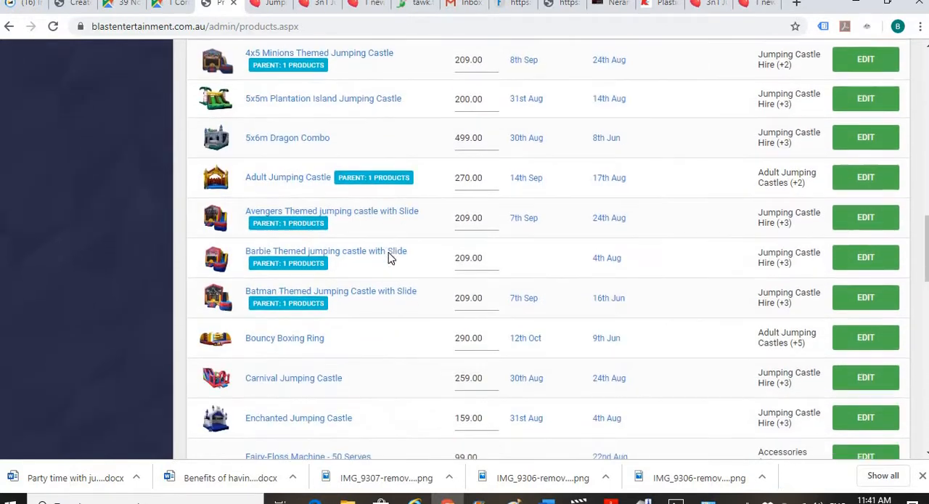
scroll(389, 259, "down", 1)
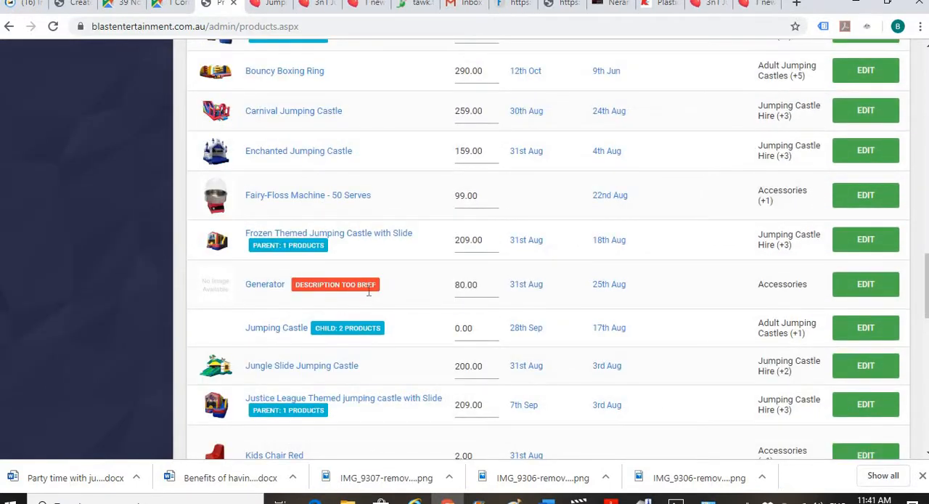
scroll(265, 325, "down", 1)
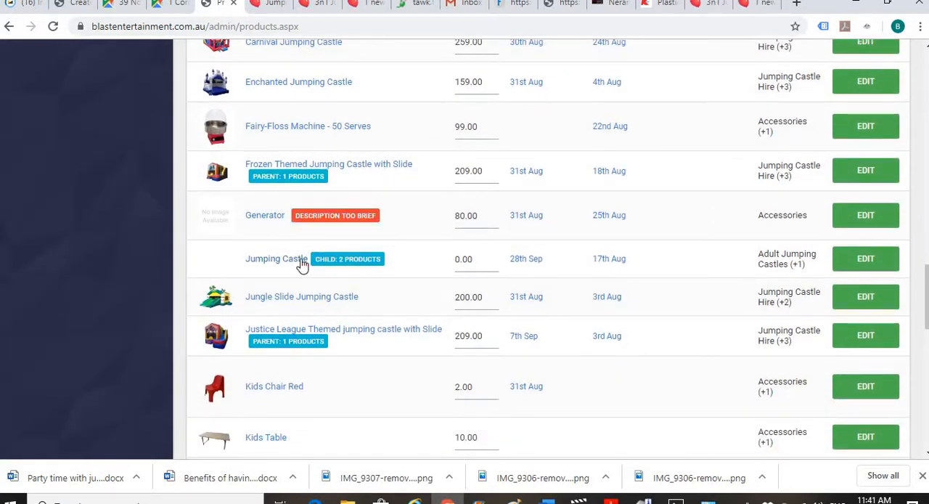
scroll(301, 263, "down", 2)
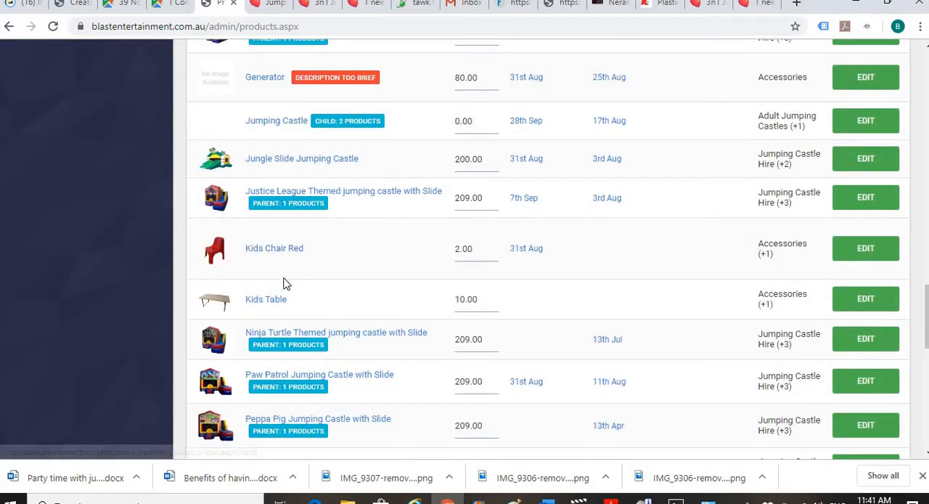
scroll(287, 273, "down", 3)
scroll(288, 273, "down", 3)
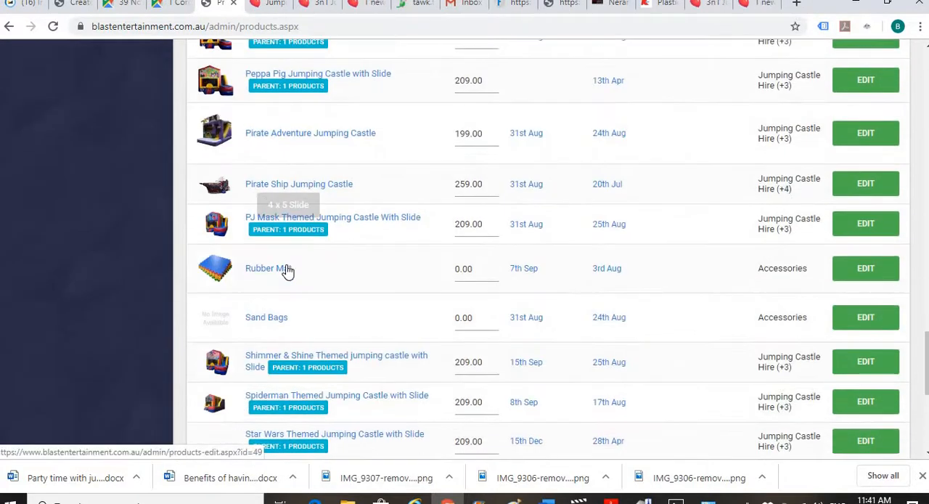
scroll(265, 239, "down", 4)
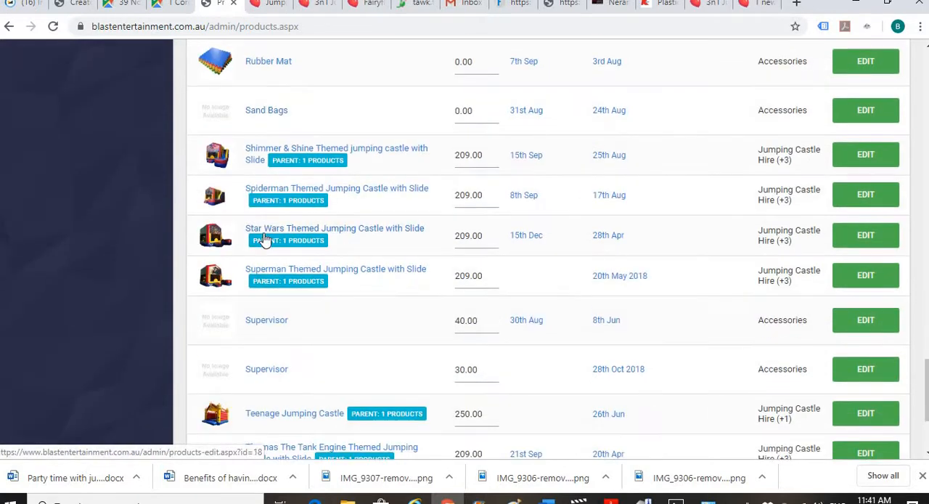
scroll(264, 232, "up", 12)
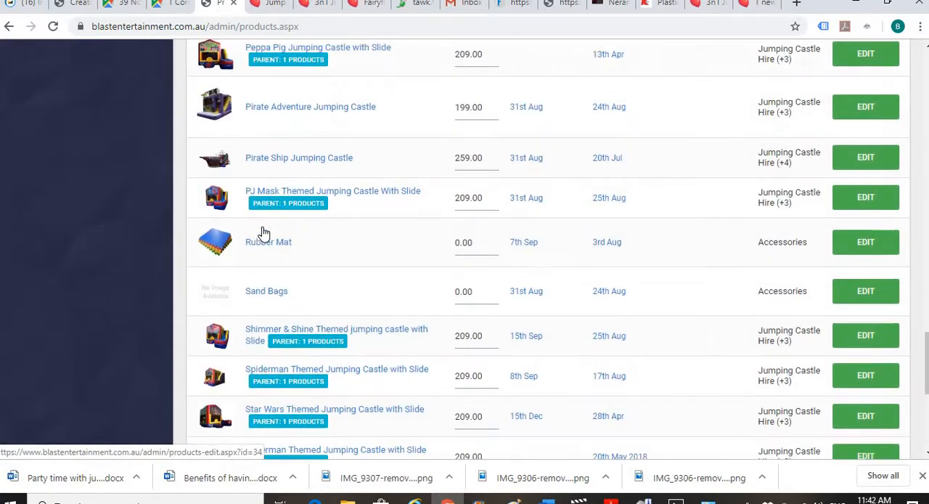
scroll(300, 221, "up", 1)
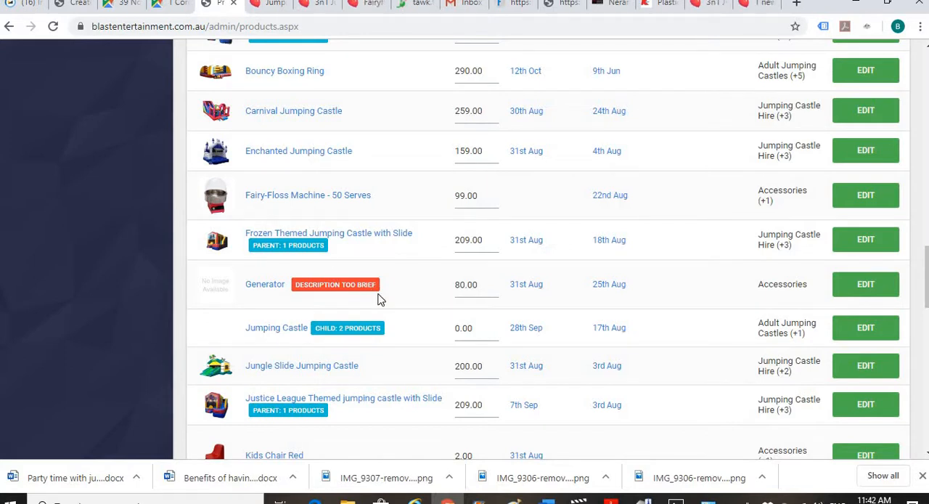
scroll(385, 301, "up", 7)
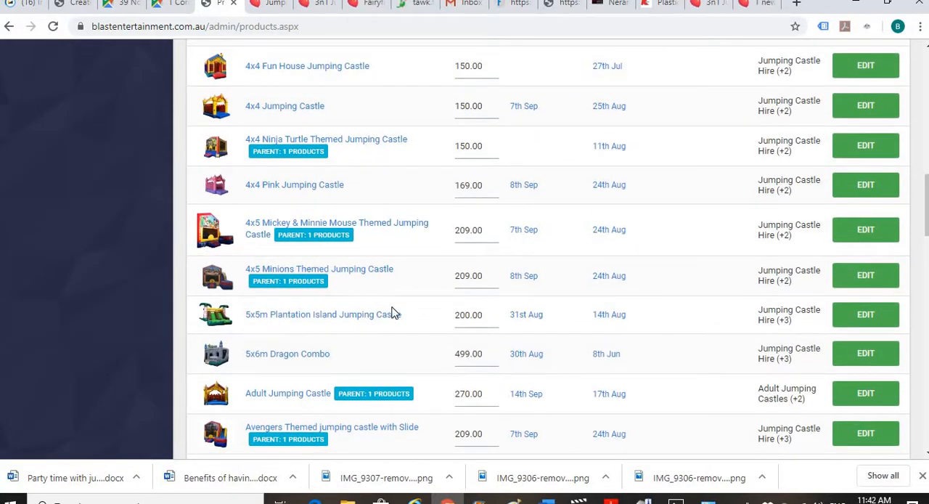
scroll(392, 304, "up", 6)
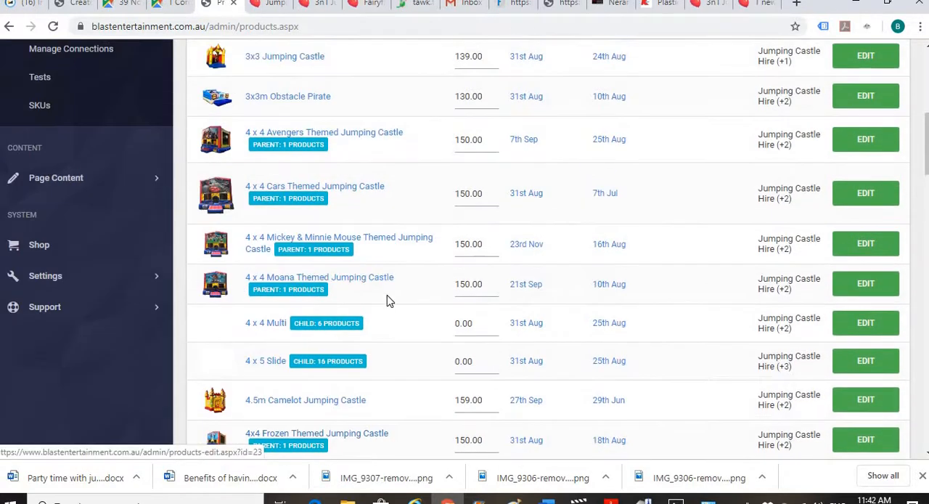
scroll(388, 301, "up", 3)
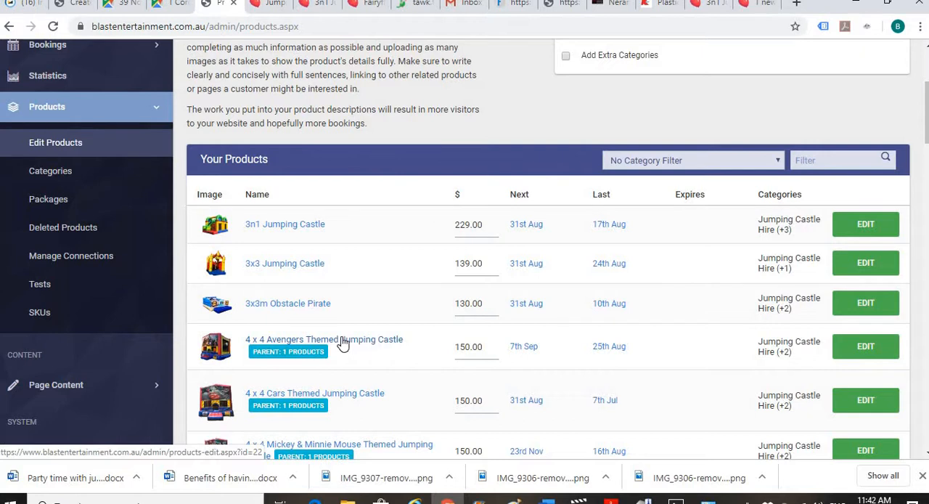
- Open the 4 x 4 Avengers Themed Jumping Castle for editing and go to the end of its description
left_click(343, 341)
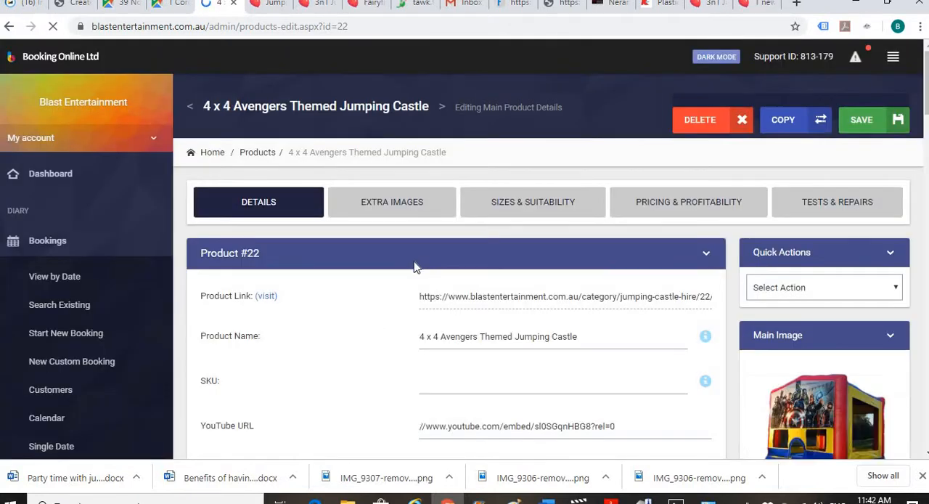
scroll(415, 267, "down", 7)
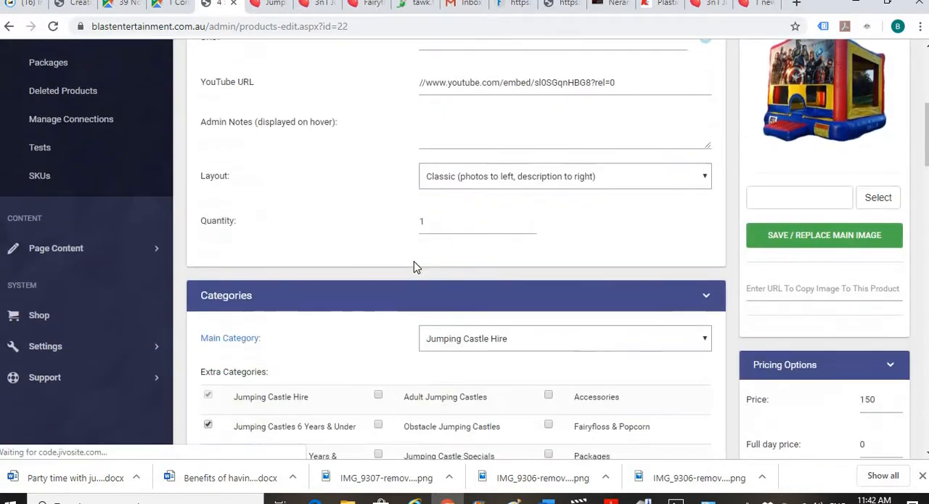
scroll(415, 267, "down", 10)
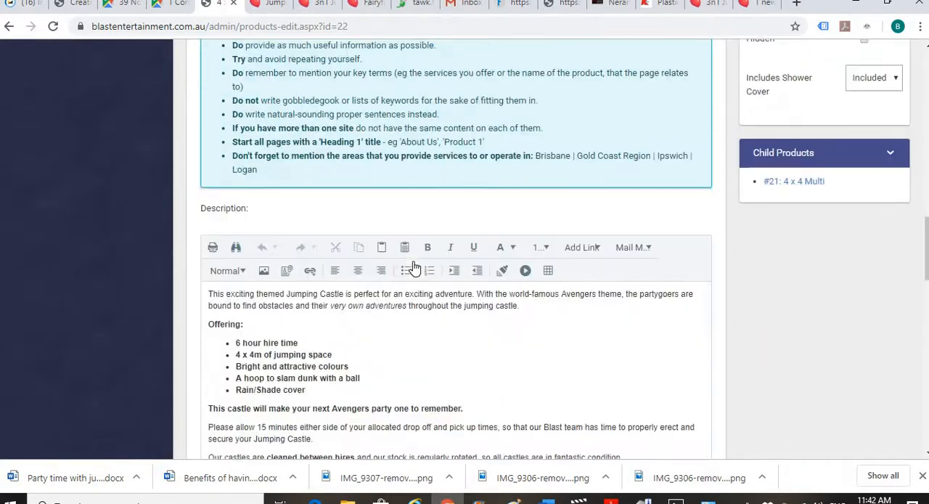
scroll(301, 138, "up", 1)
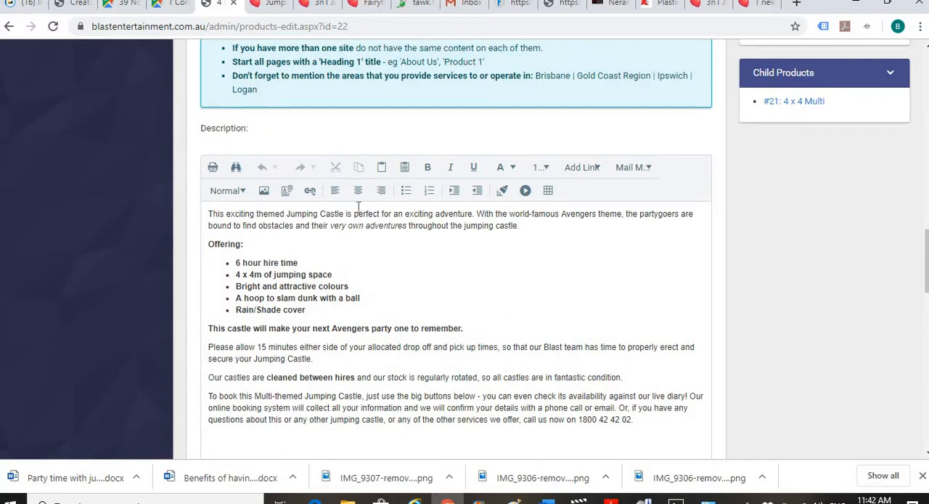
scroll(363, 213, "down", 2)
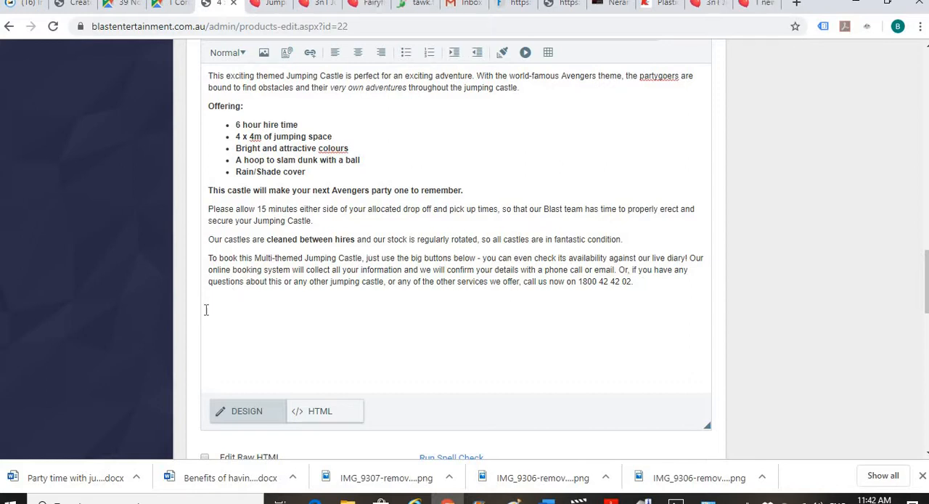
- Insert the image candy-web-ad-jpeg.jpg at the end of the product description with a width of 350 px
scroll(298, 259, "up", 2)
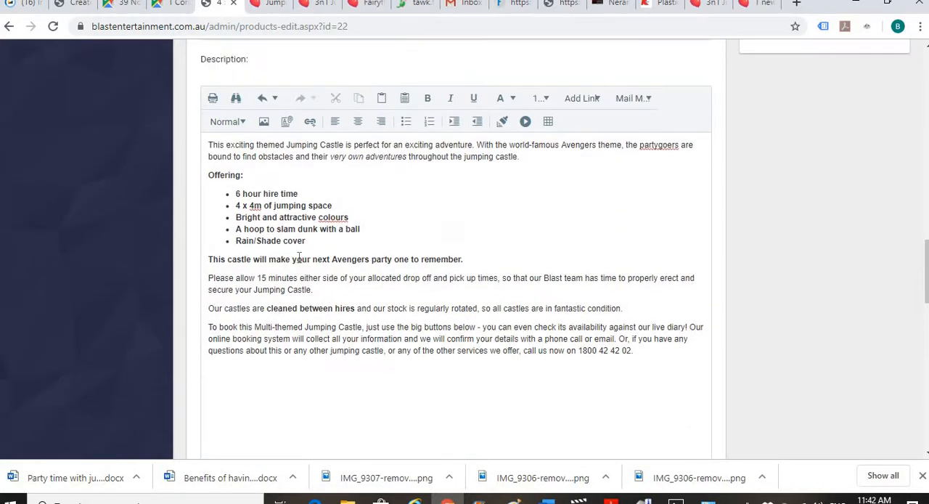
left_click(265, 124)
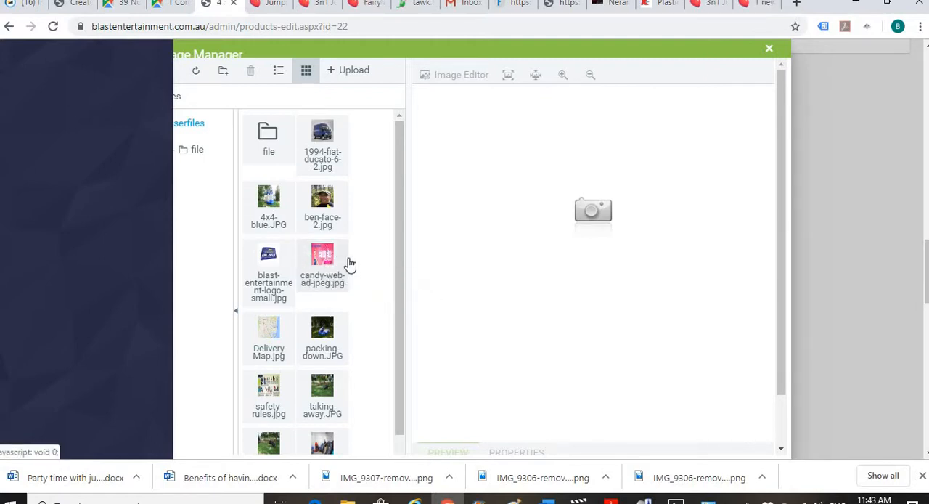
left_click(327, 265)
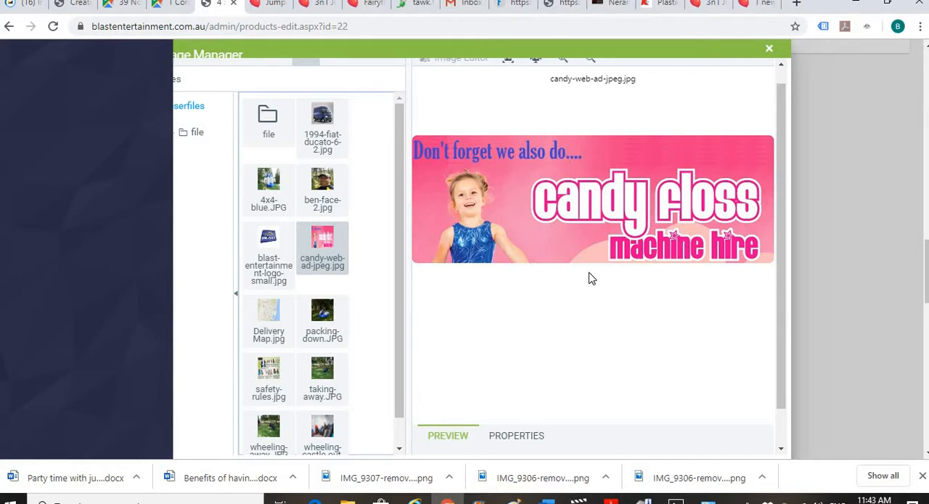
left_click(521, 439)
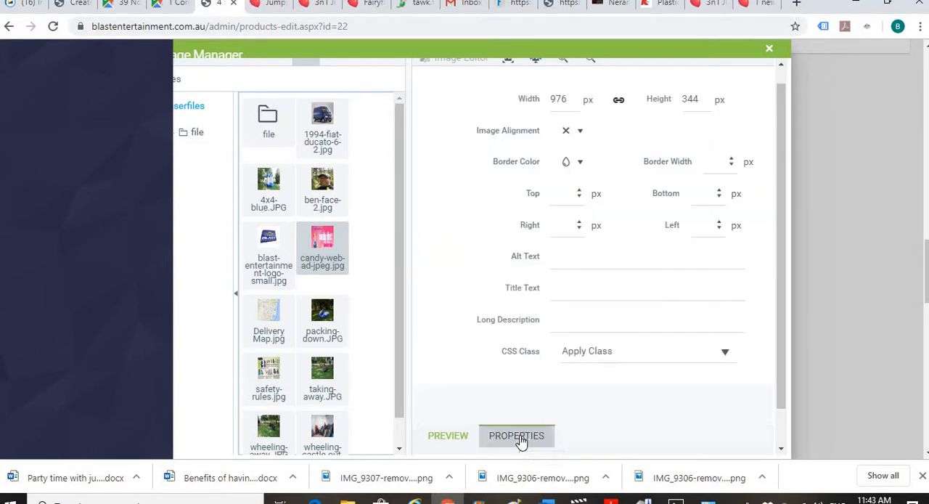
double_click(565, 99)
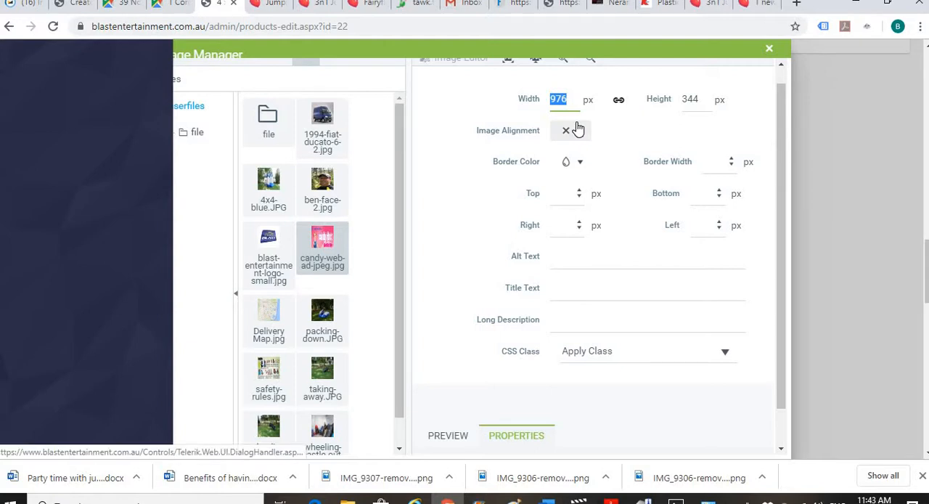
type("35")
left_click(570, 131)
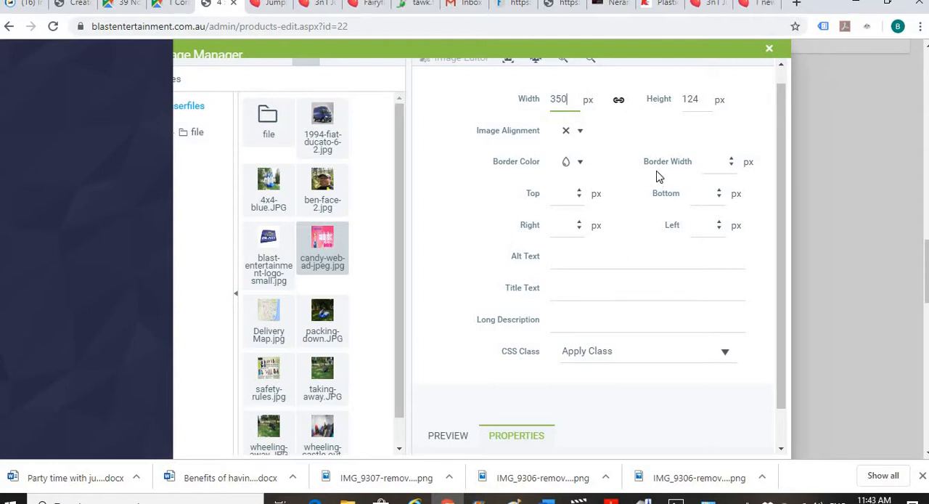
scroll(656, 177, "down", 1)
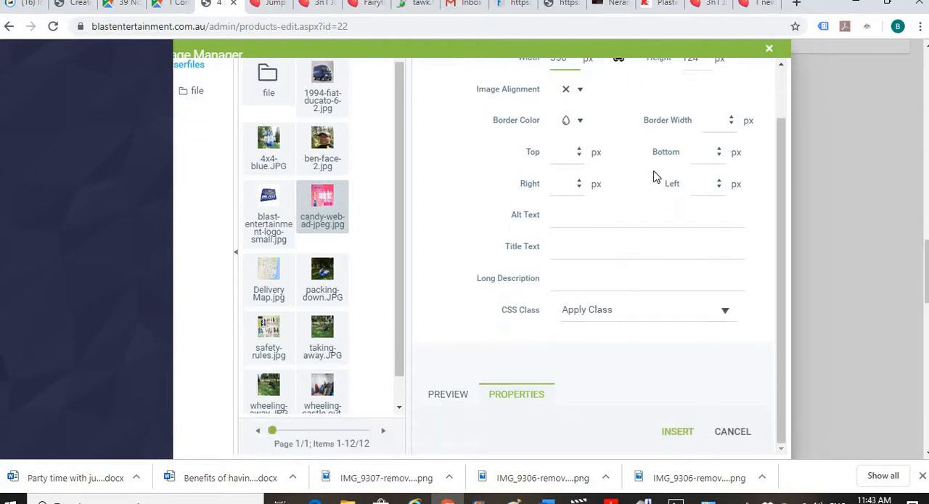
left_click(681, 434)
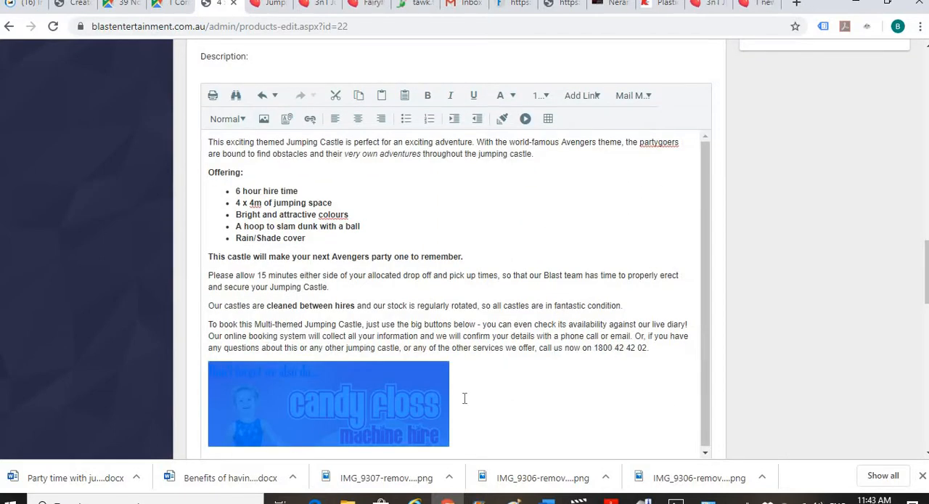
left_click(511, 384)
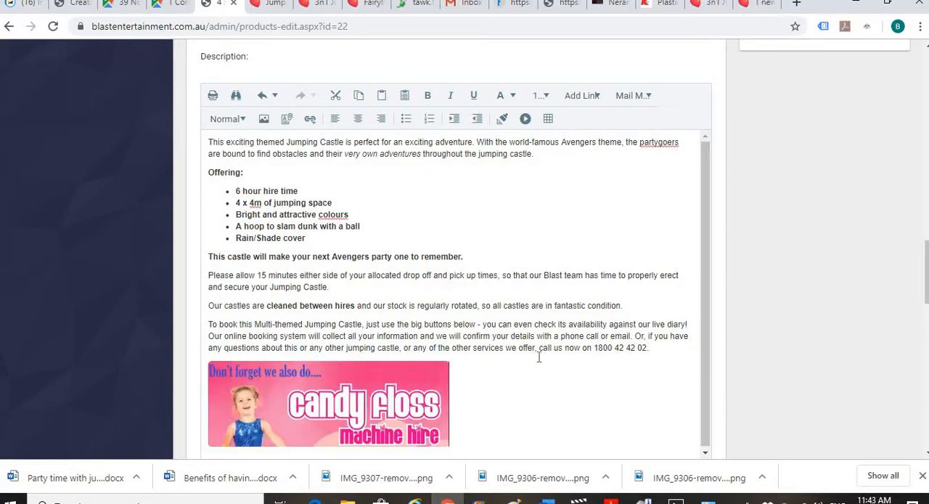
- Save the Avengers castle product with the added banner and dismiss the pop-up notification
scroll(542, 355, "up", 15)
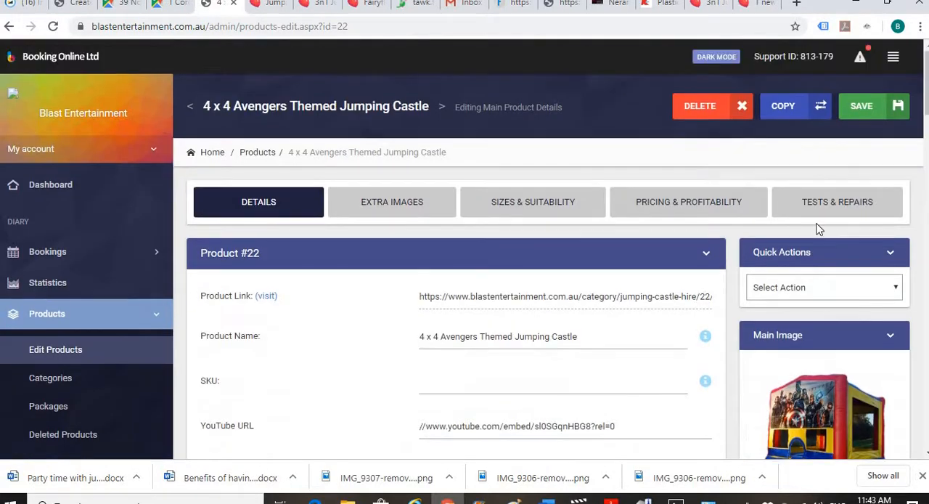
left_click(860, 106)
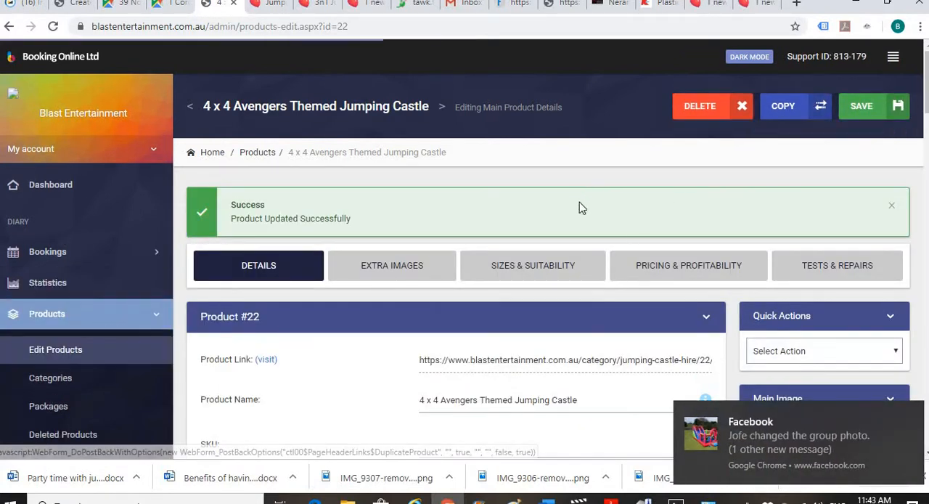
left_click(909, 414)
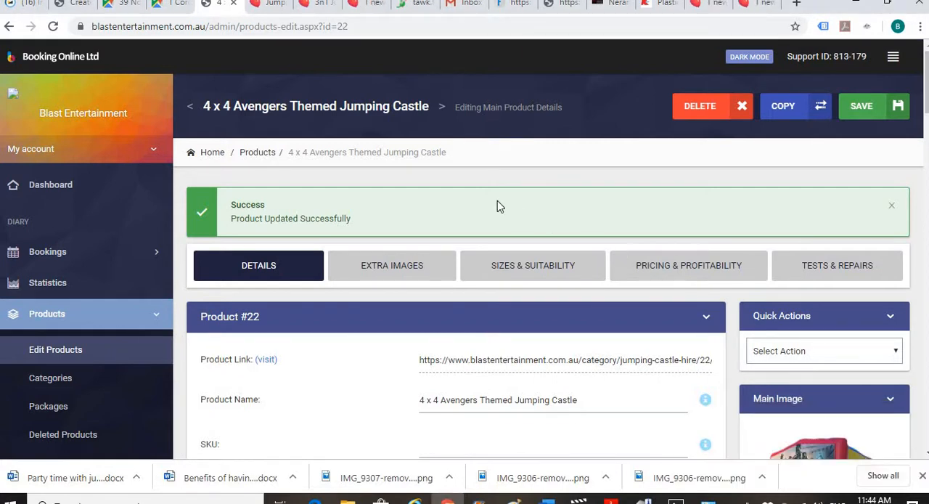
- Start a link on the candy floss banner in the description, with New Window as its target
scroll(469, 223, "down", 2)
scroll(469, 224, "down", 7)
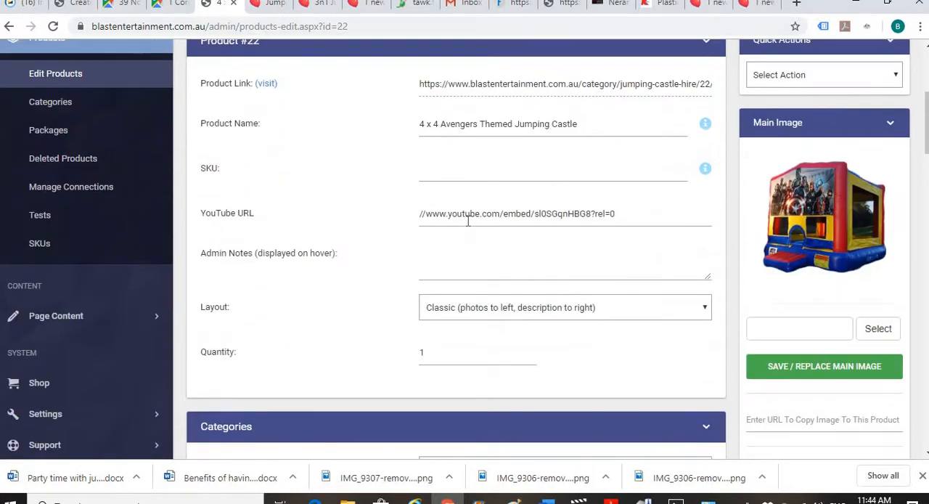
scroll(469, 223, "down", 6)
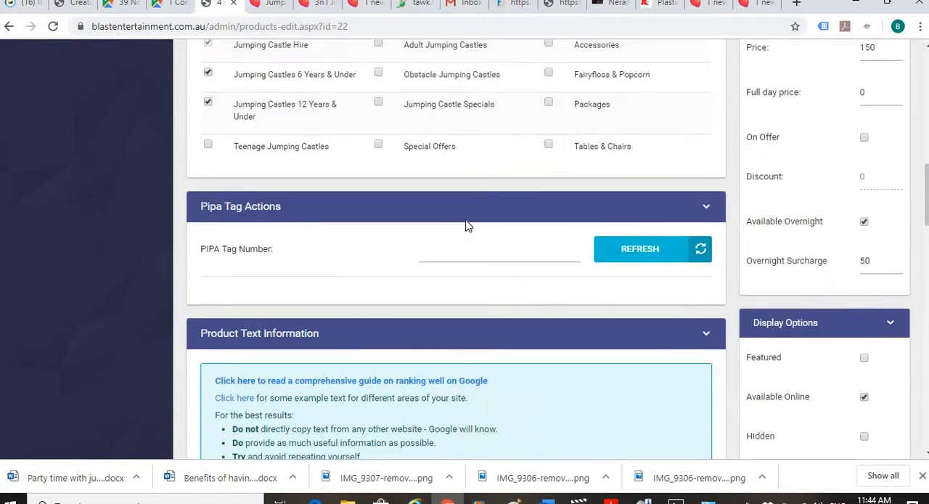
scroll(467, 227, "down", 4)
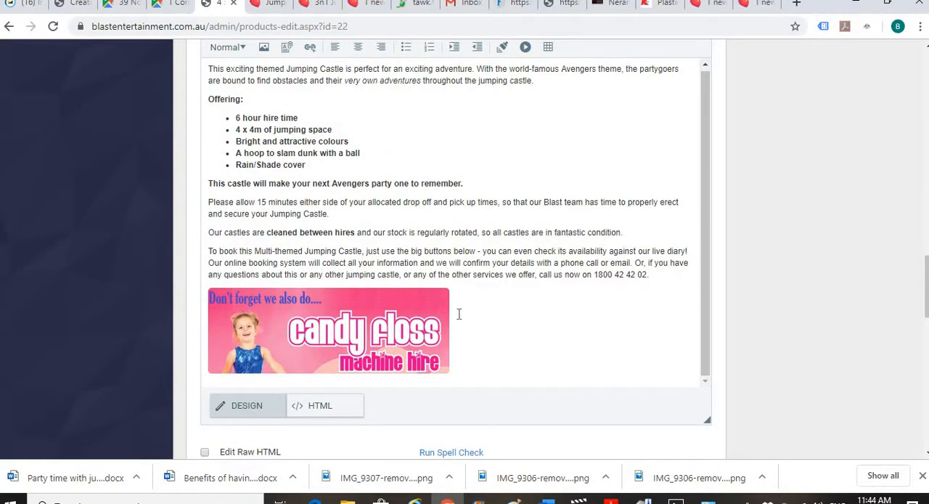
double_click(343, 309)
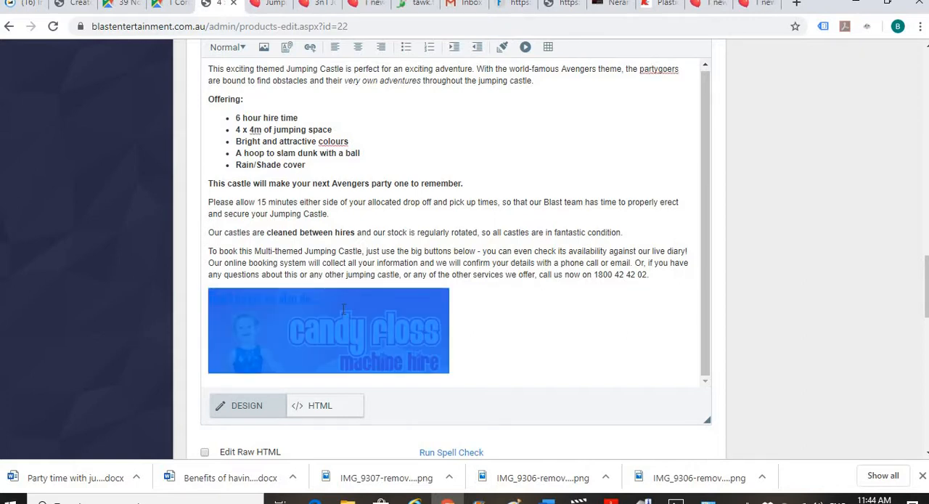
left_click(310, 53)
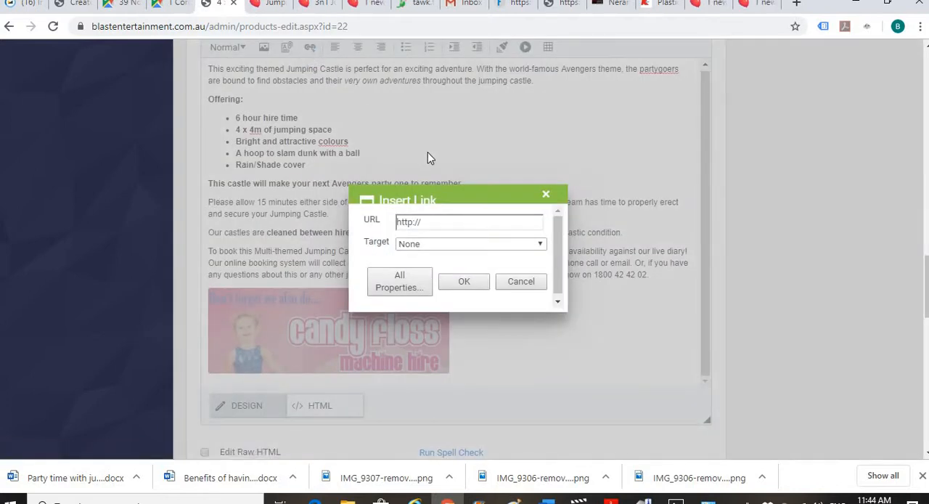
left_click(424, 245)
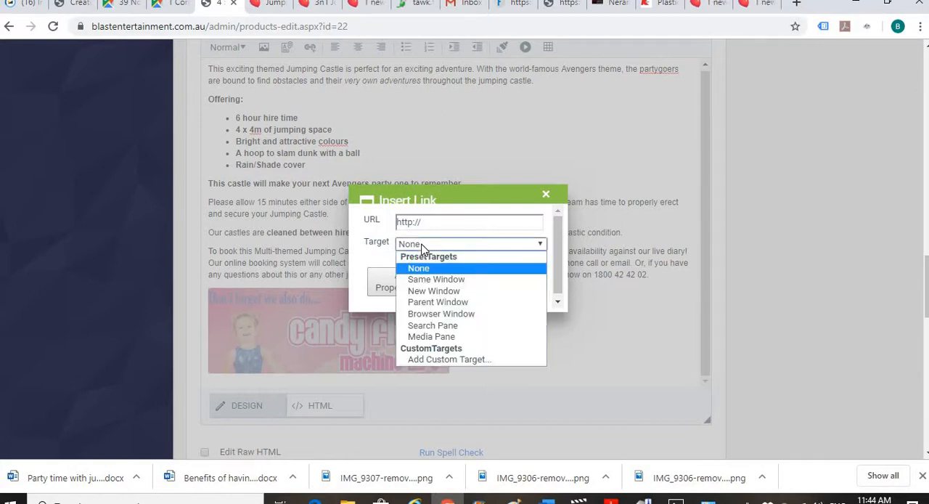
left_click(439, 293)
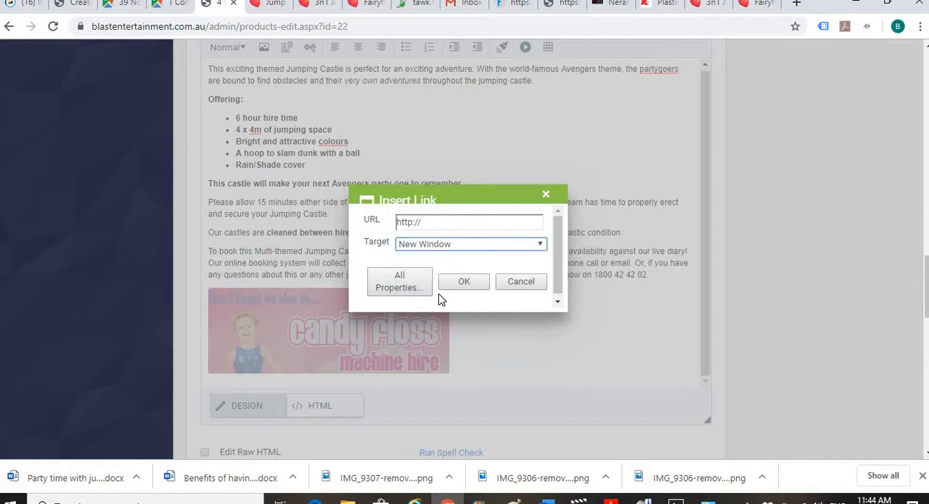
- Replace the link's URL with the address copied from the open Fairyfloss & Popcorn page and apply the link
left_click(438, 222)
key("BackSpace")
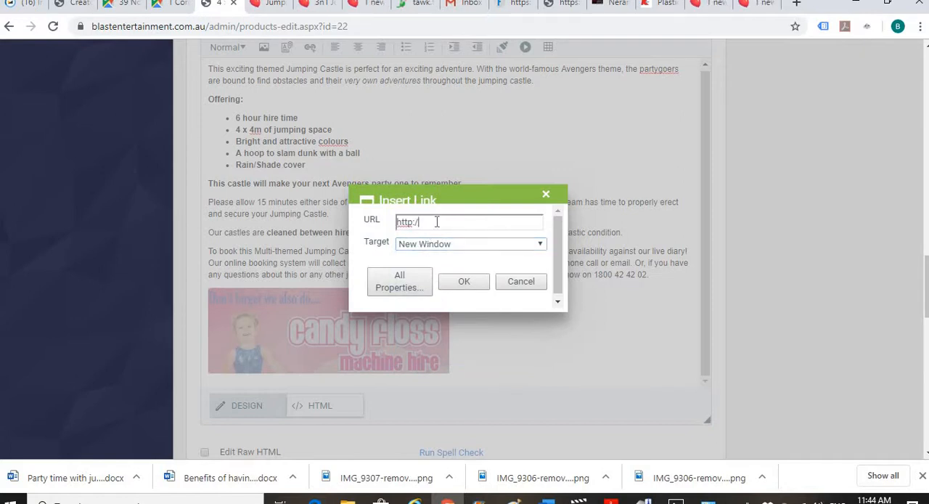
key("BackSpace")
key("BackSpace")
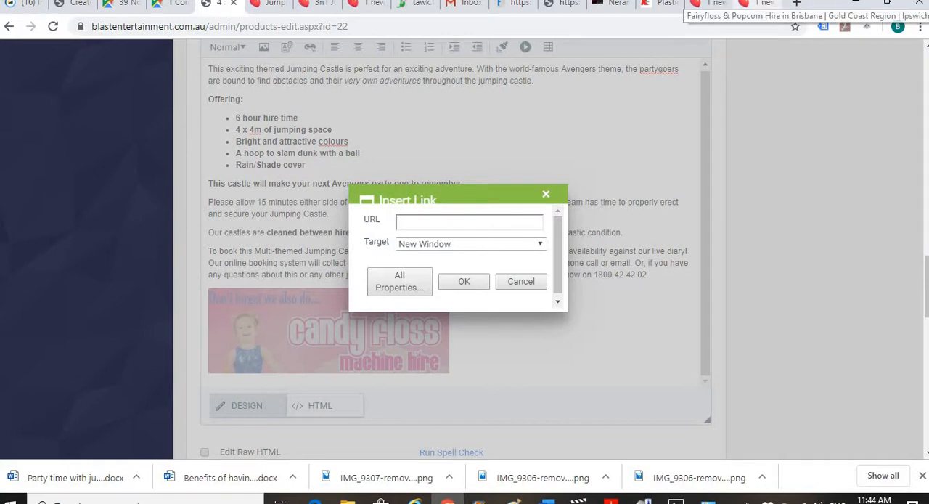
left_click(755, 3)
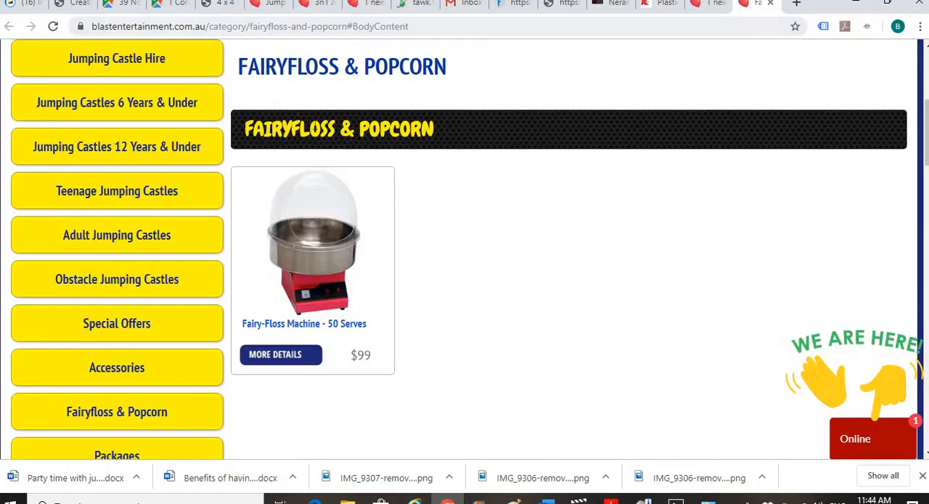
triple_click(328, 26)
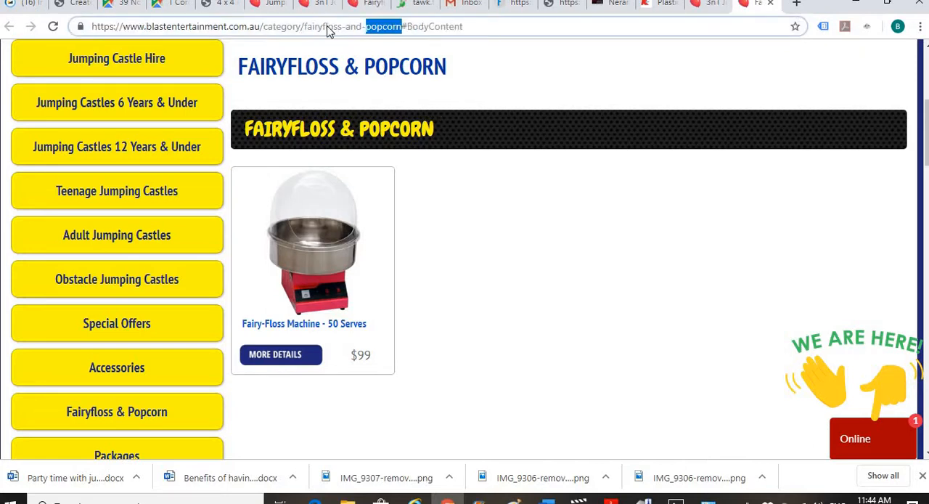
left_click(498, 29)
triple_click(448, 26)
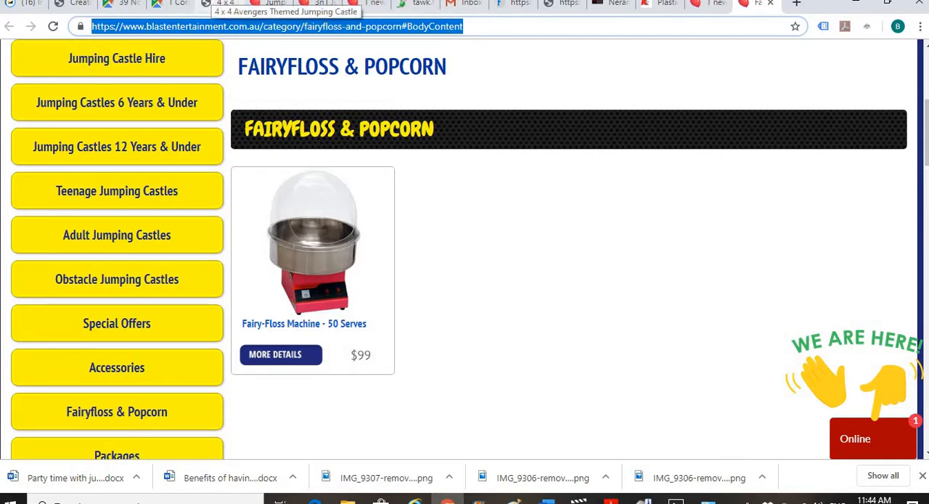
left_click(218, 4)
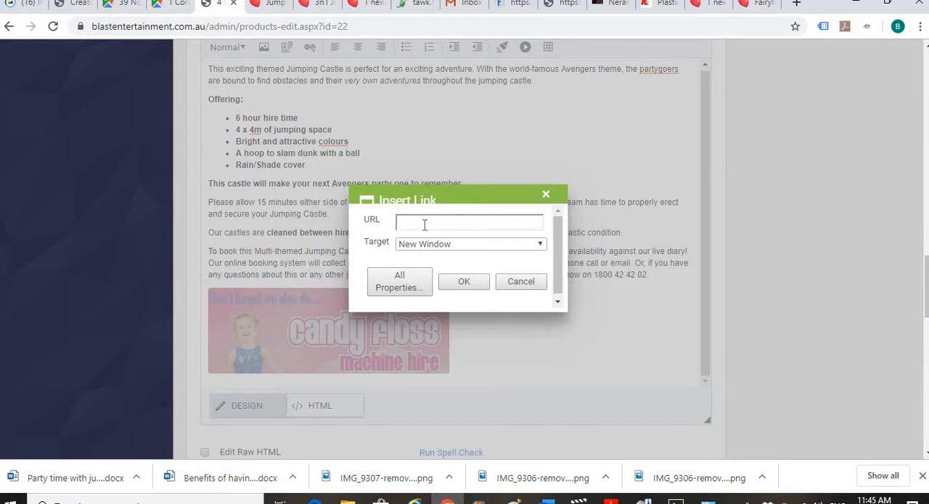
key("ctrl+v")
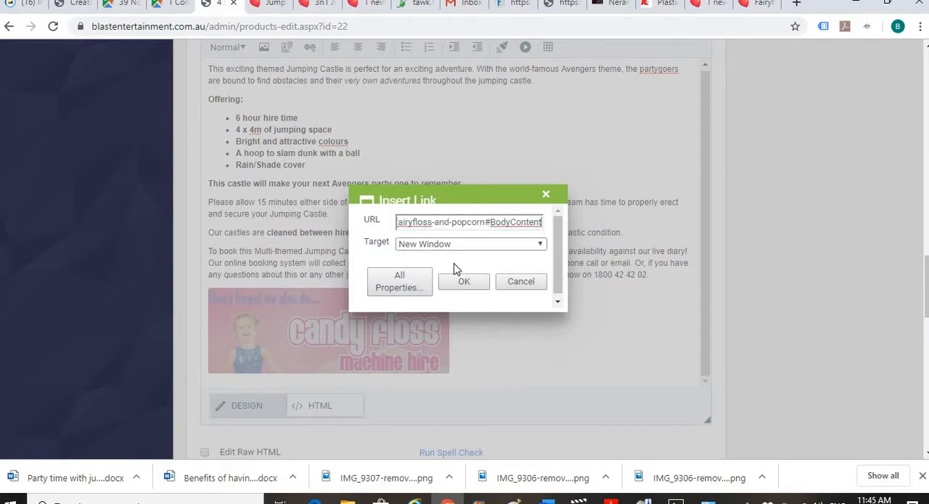
left_click(457, 284)
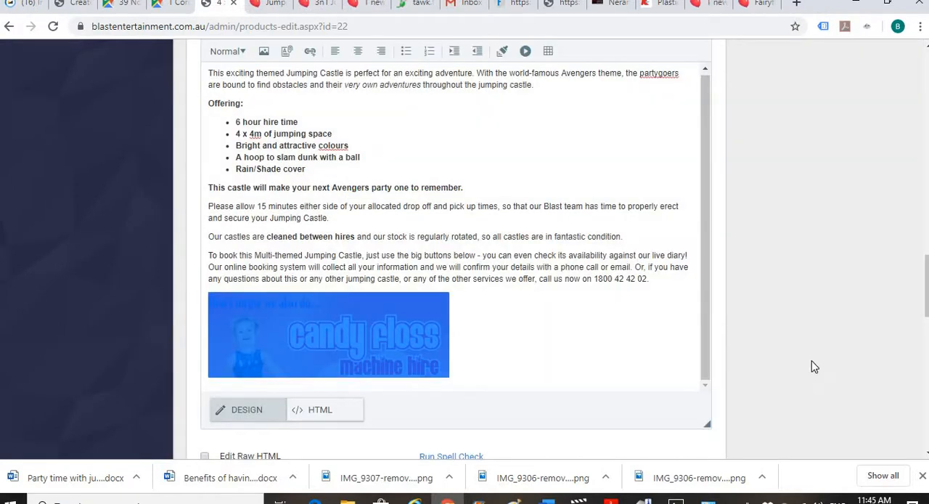
left_click(558, 280)
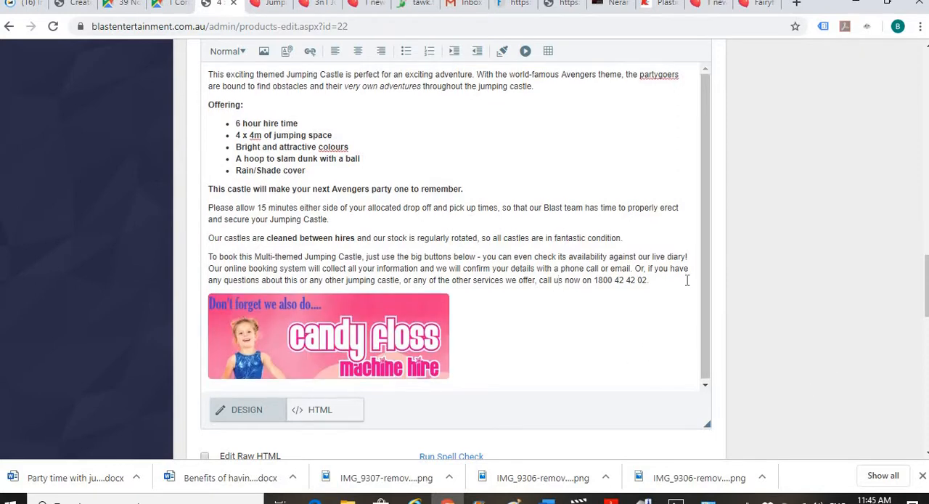
- Save the product with the linked banner and check the banner in the saved description
scroll(689, 278, "up", 15)
scroll(672, 247, "up", 1)
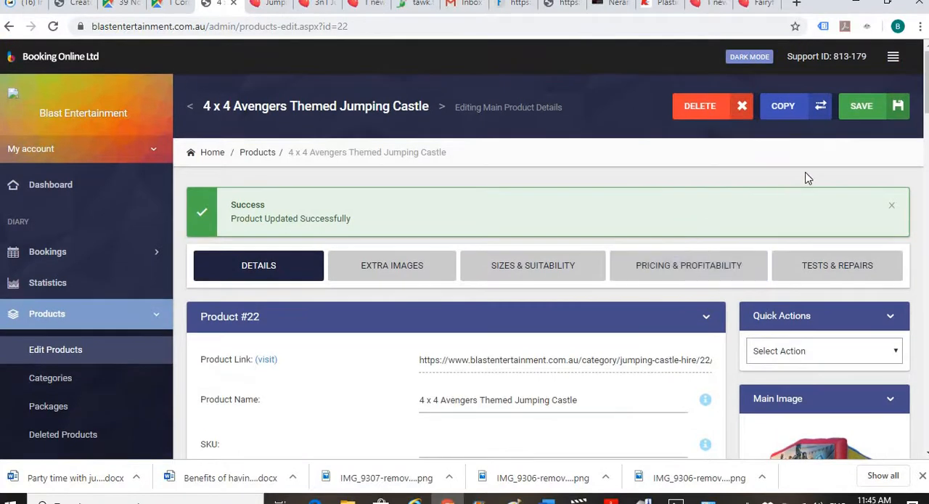
left_click(863, 109)
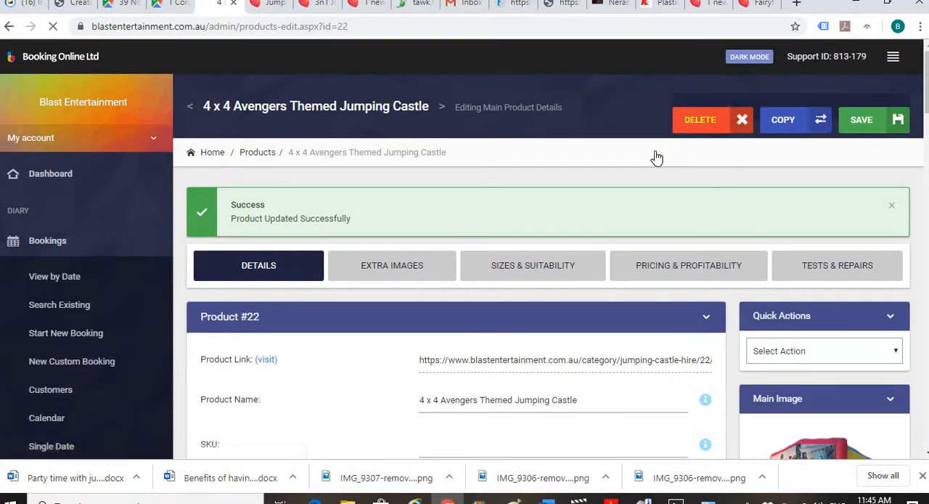
scroll(581, 167, "down", 10)
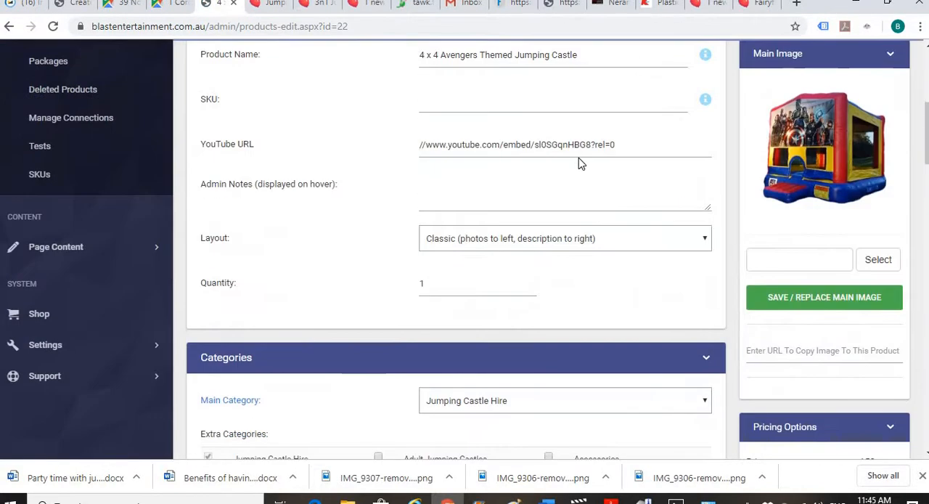
scroll(579, 160, "down", 10)
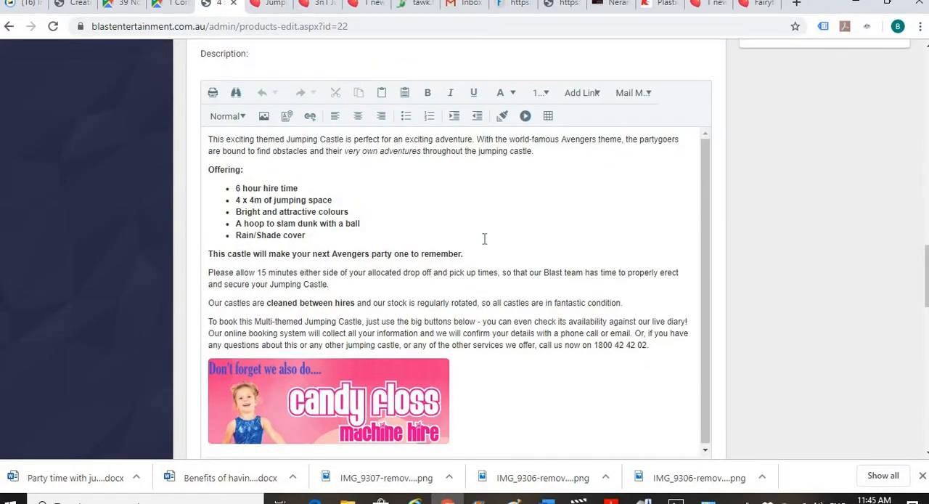
scroll(485, 238, "up", 20)
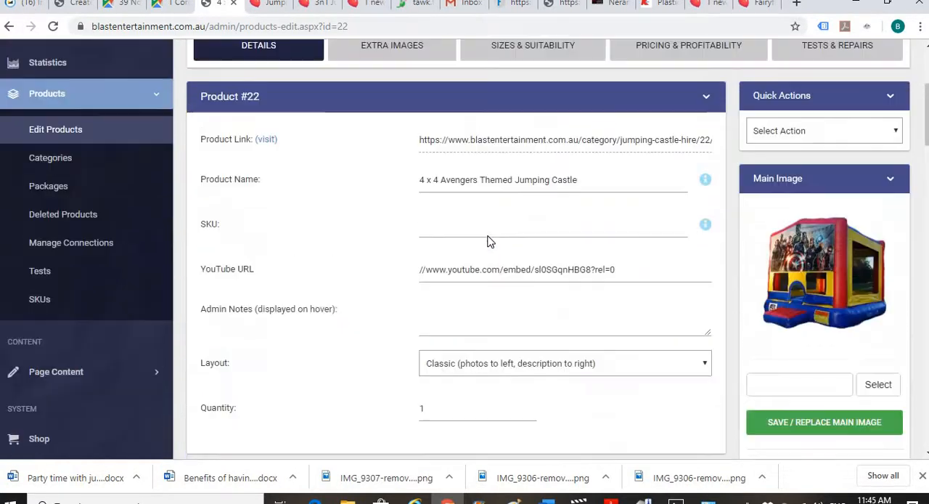
scroll(490, 241, "up", 3)
scroll(491, 241, "down", 2)
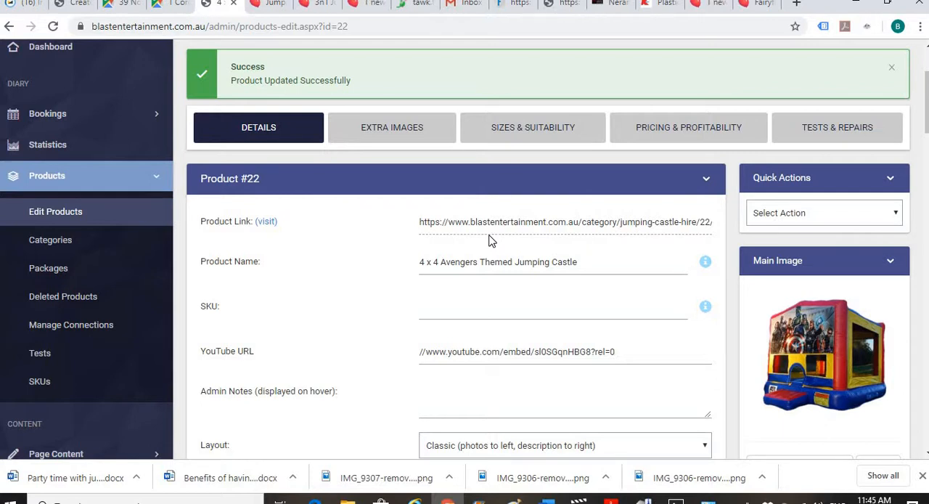
- Switch to the public website's 3n1 Jumping Castle page and open the Jumping Castle Hire category
left_click(703, 6)
scroll(304, 266, "up", 7)
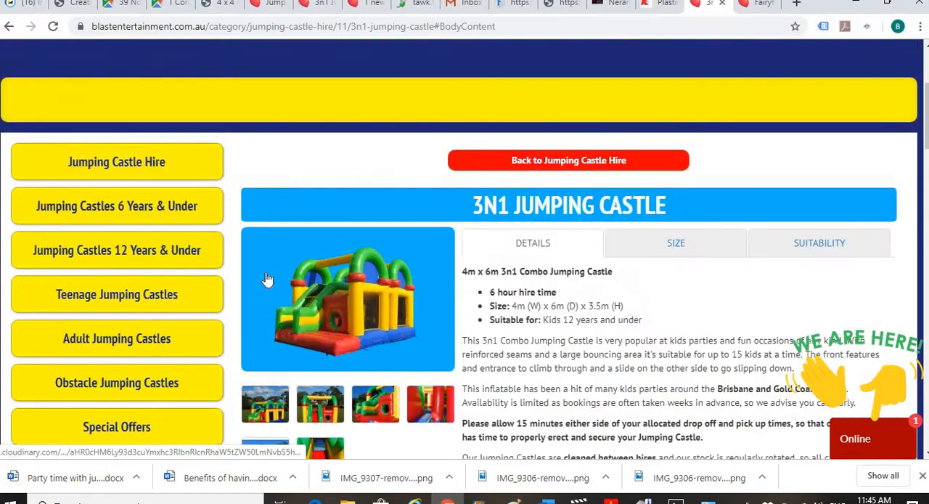
left_click(118, 303)
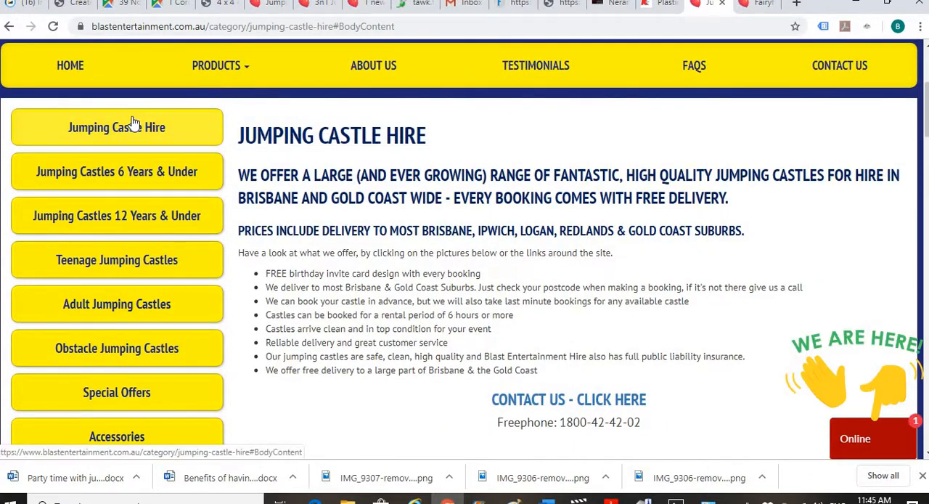
- Open the 4 x 4 Avengers Themed Jumping Castle page from the category and test the candy floss banner's link in its description
scroll(456, 167, "down", 1)
scroll(456, 167, "down", 6)
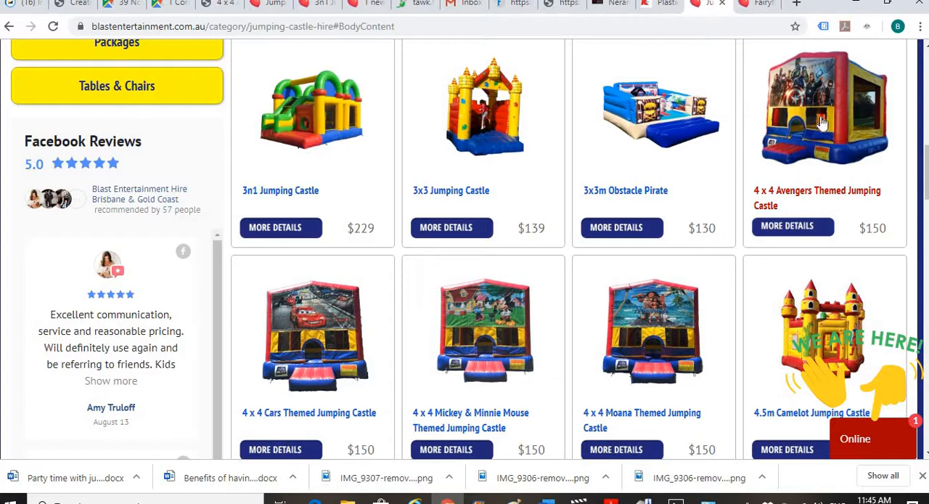
left_click(823, 123)
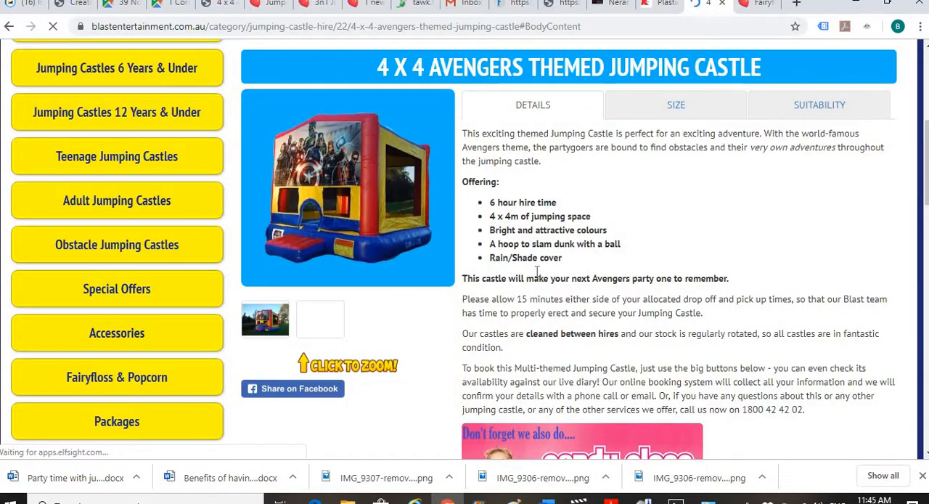
scroll(487, 274, "down", 3)
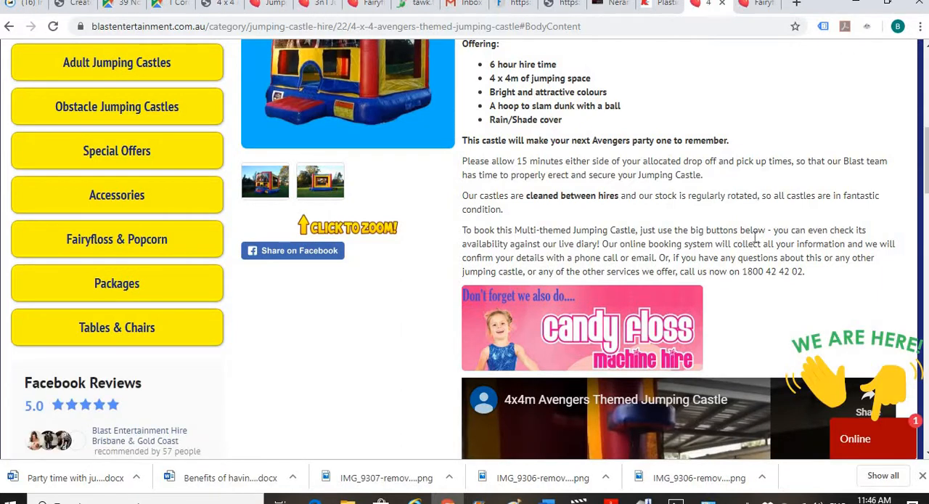
left_click(587, 322)
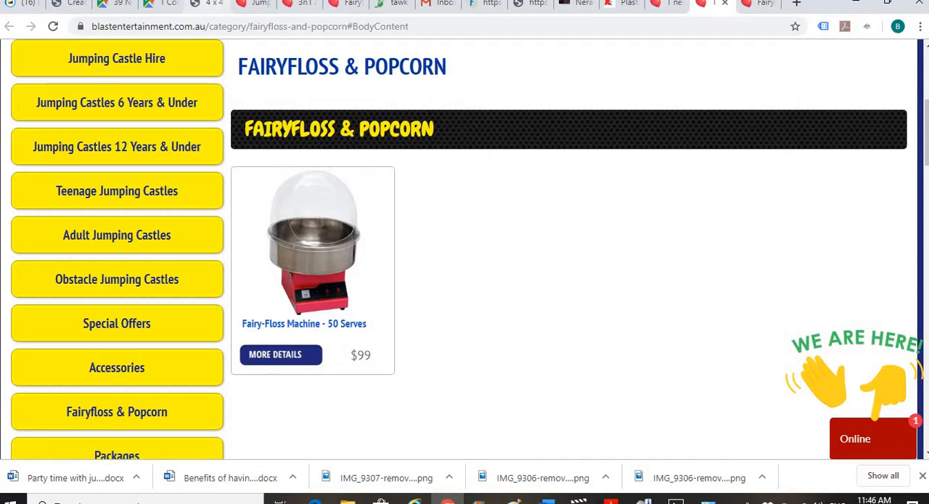
- Return to the product admin site and open the product list at the themed jumping castles
left_click(210, 2)
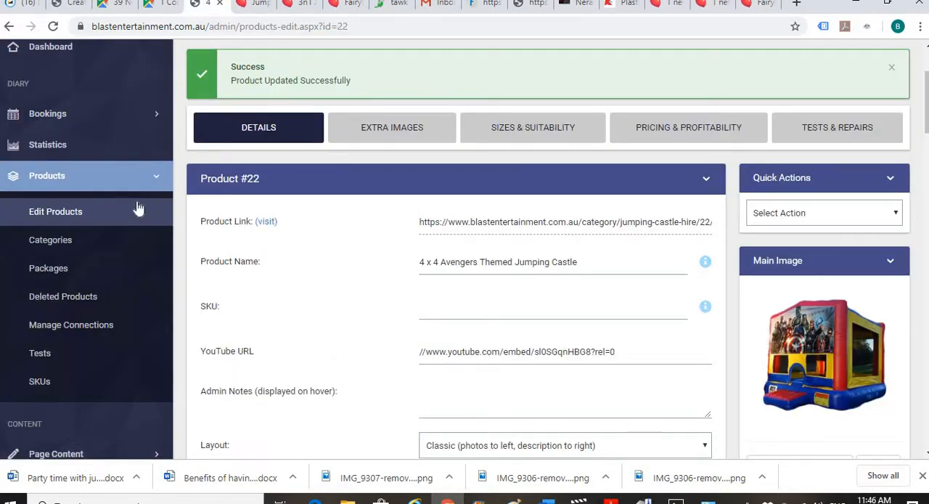
left_click(66, 215)
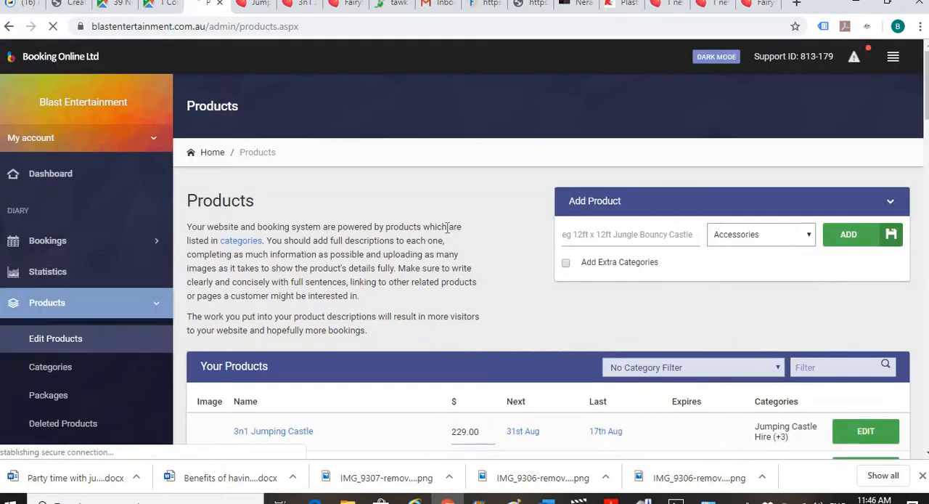
scroll(448, 227, "down", 5)
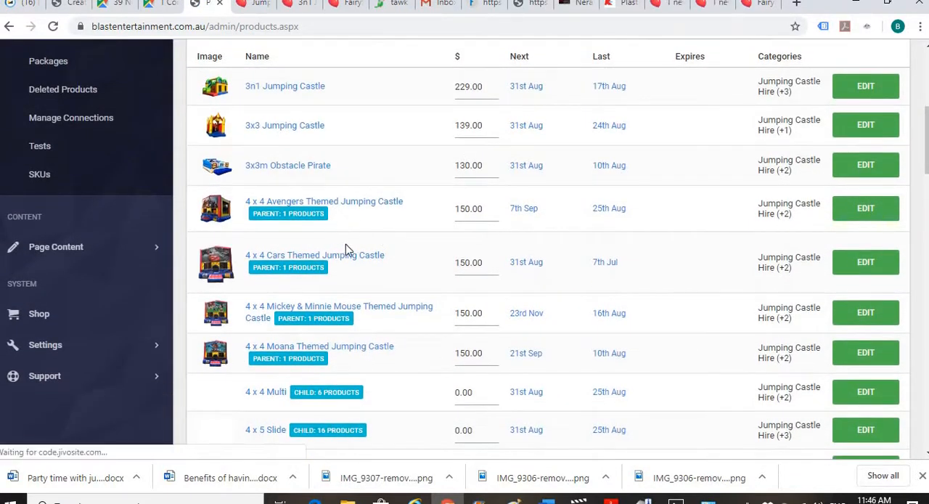